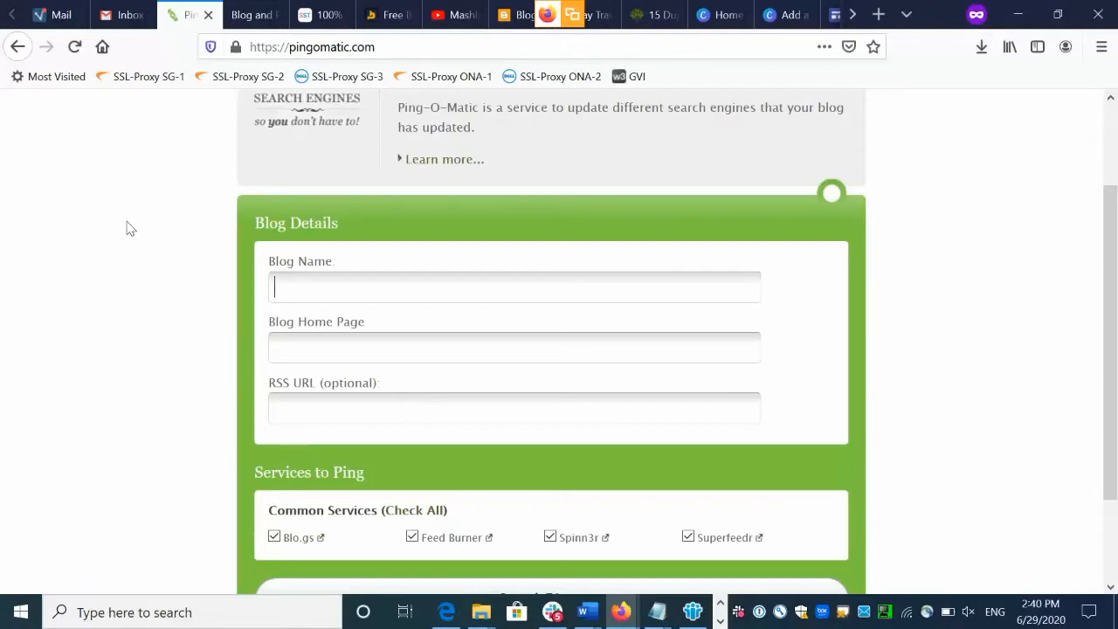
Step: Switch to the already open TechBadoo post about getting the most out of a Smart TV
{"action": "left_click", "coordinate": [852, 14]}
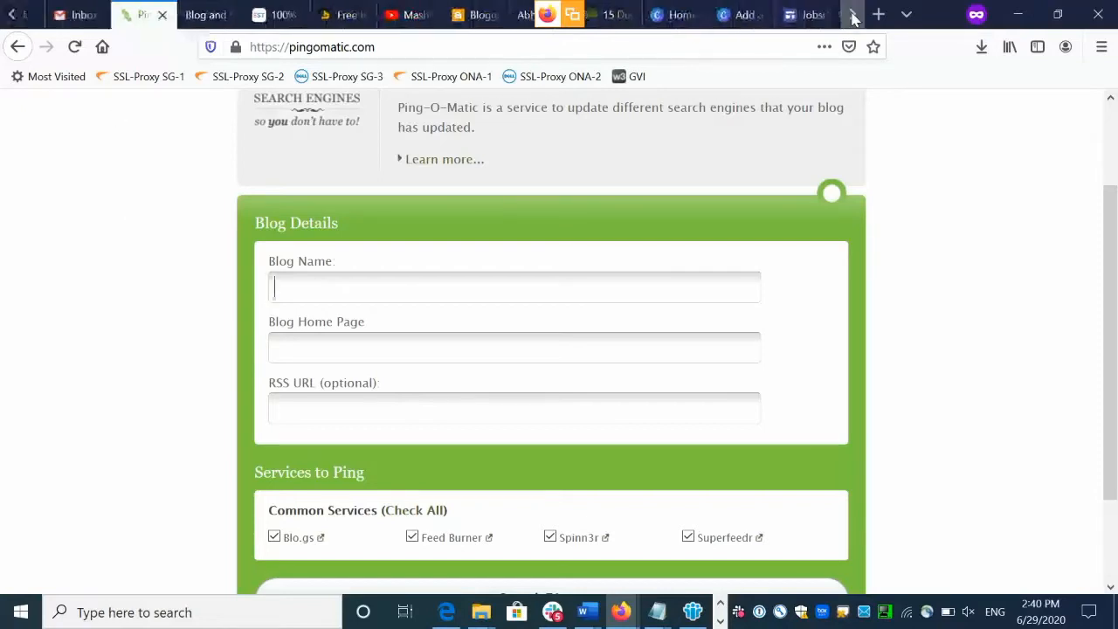
{"action": "left_click", "coordinate": [852, 14]}
{"action": "left_click", "coordinate": [852, 14]}
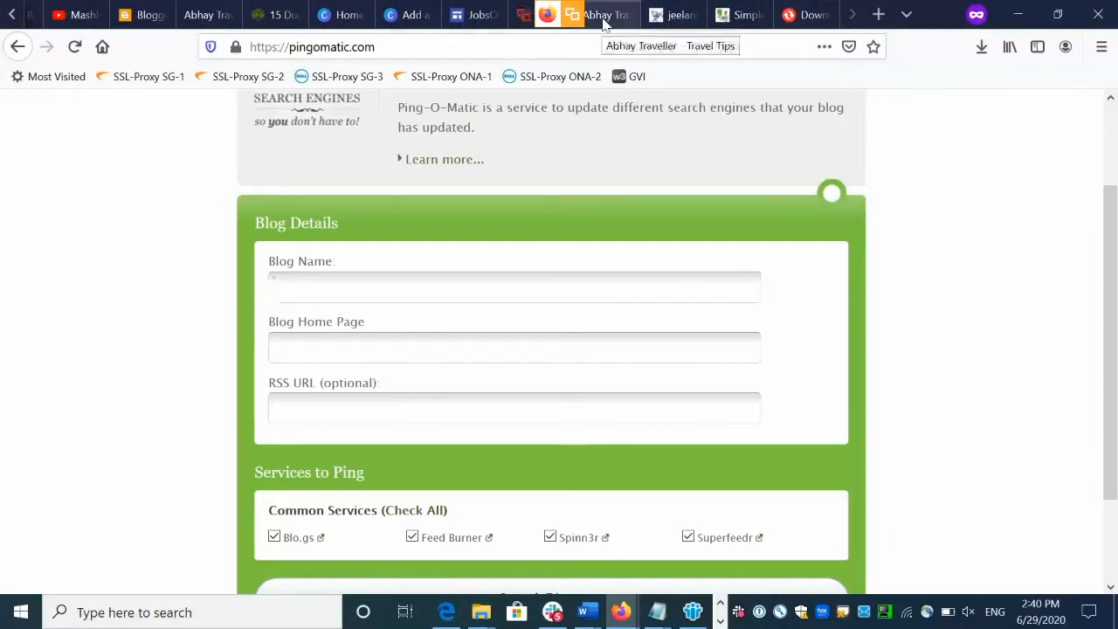
{"action": "left_click", "coordinate": [732, 14]}
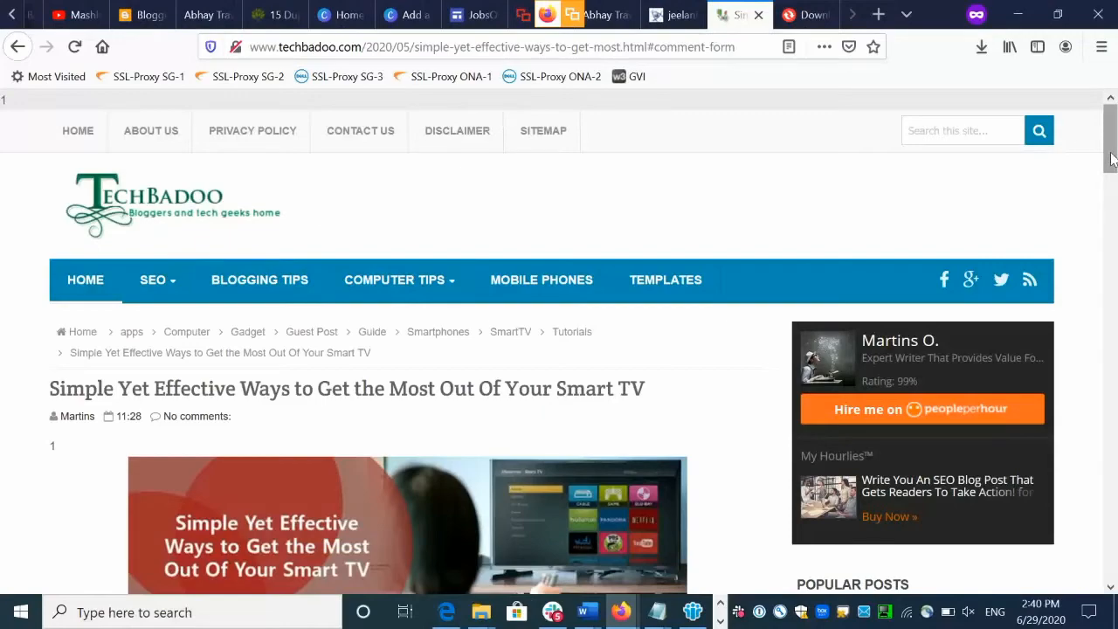
Step: Draft the comment 'This post is really great. Please check out my blog..' under the post and clear it without publishing
{"action": "left_click_drag", "start_coordinate": [1112, 164], "coordinate": [1111, 546]}
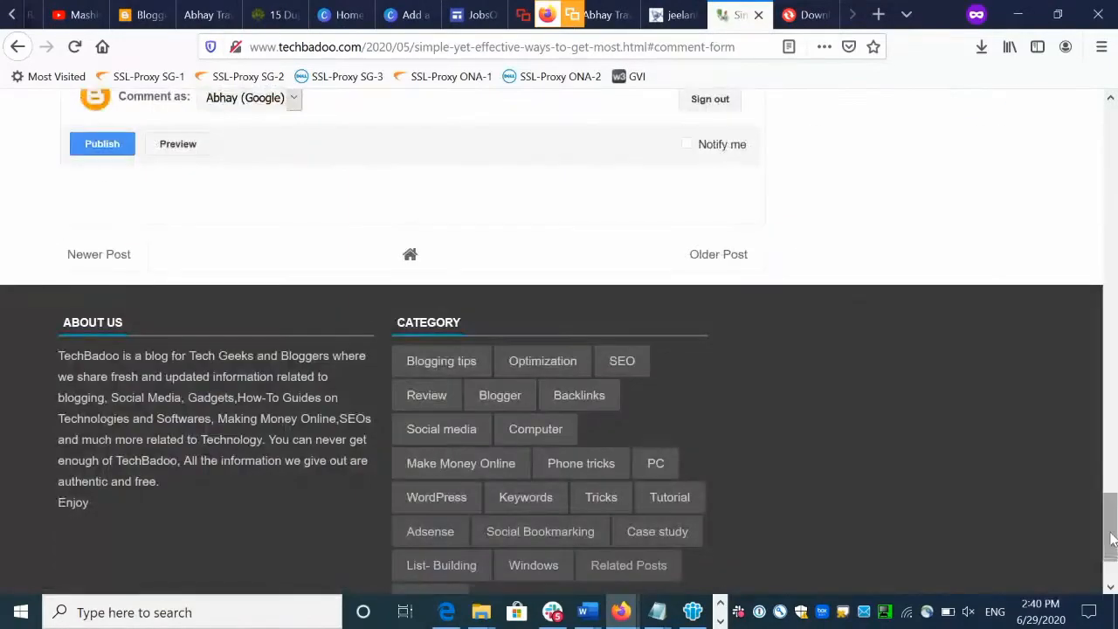
{"action": "scroll", "coordinate": [1113, 536], "scroll_direction": "up", "scroll_amount": 5}
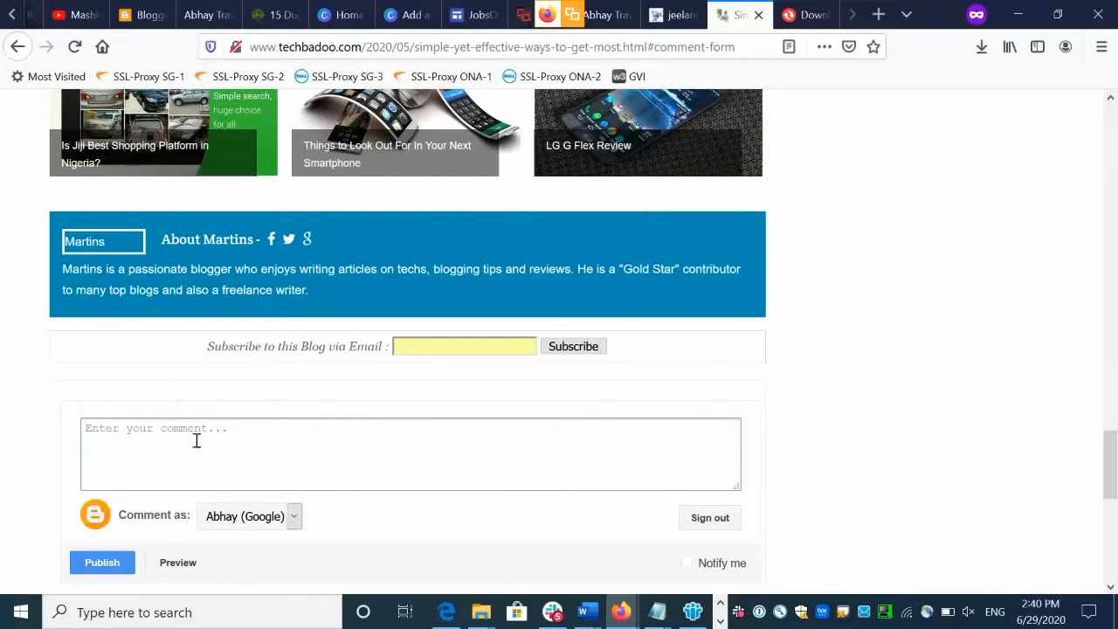
{"action": "type", "text": "This post is really great. "}
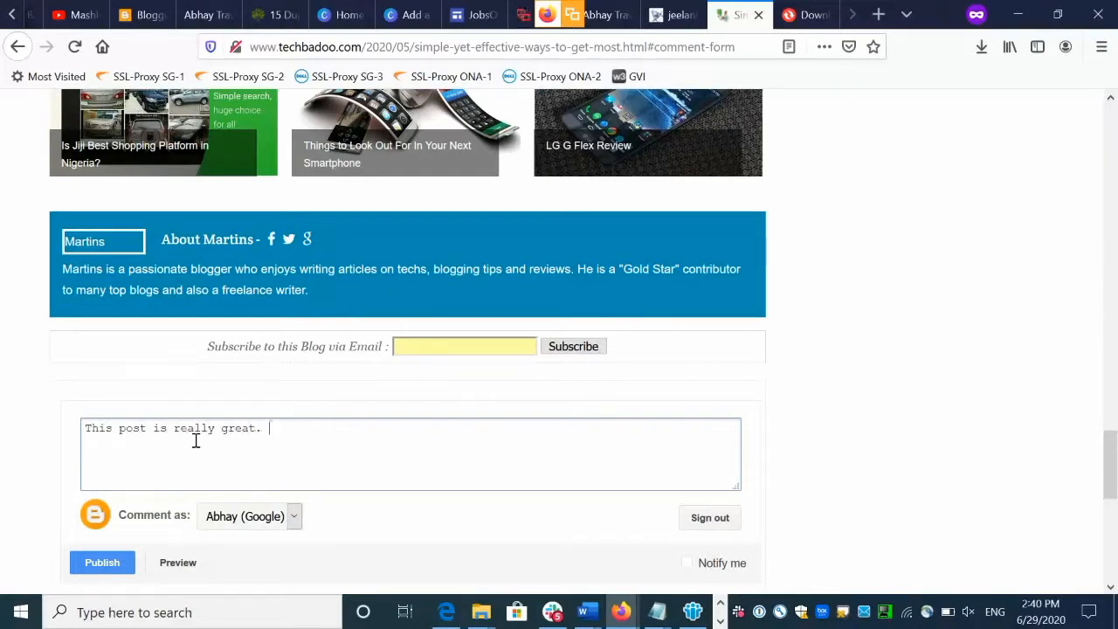
{"action": "type", "text": "Please check out my blog.."}
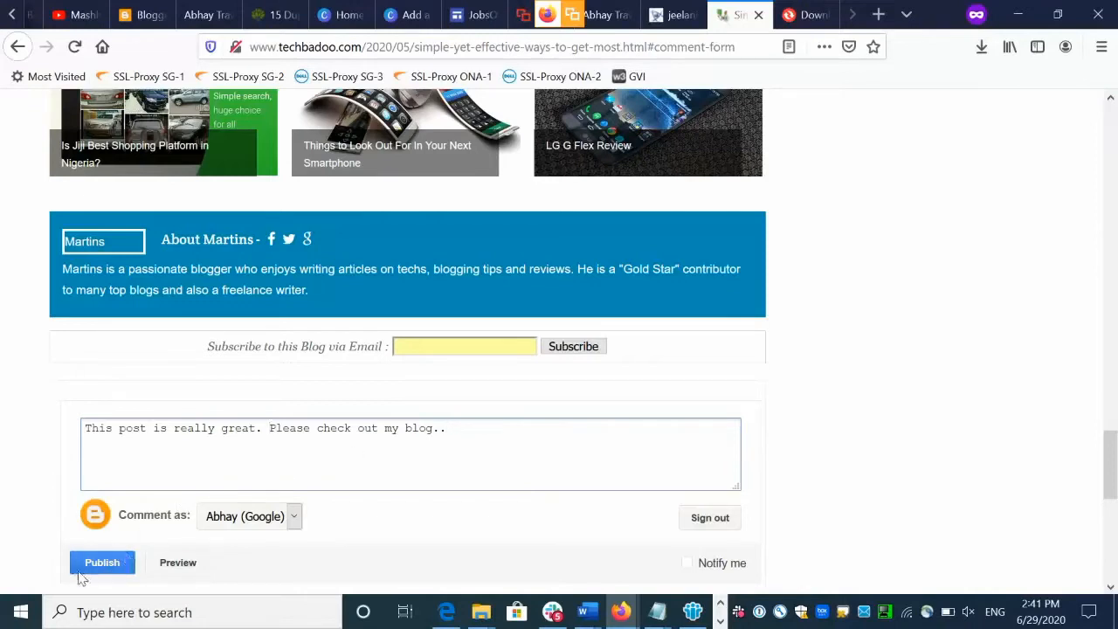
{"action": "triple_click", "coordinate": [270, 456]}
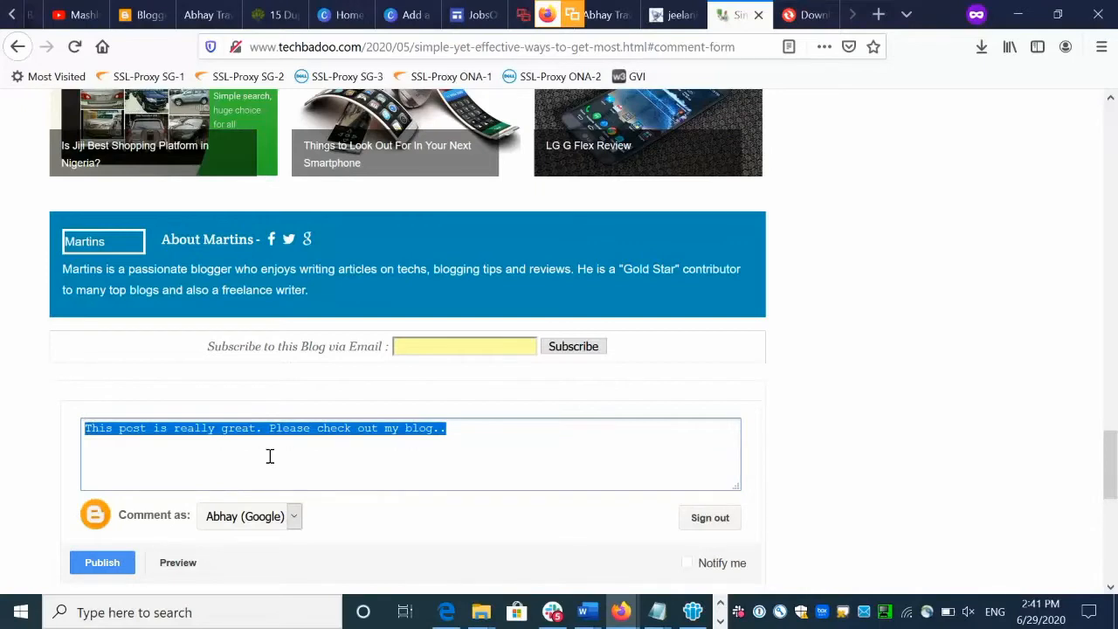
{"action": "key", "text": "BackSpace"}
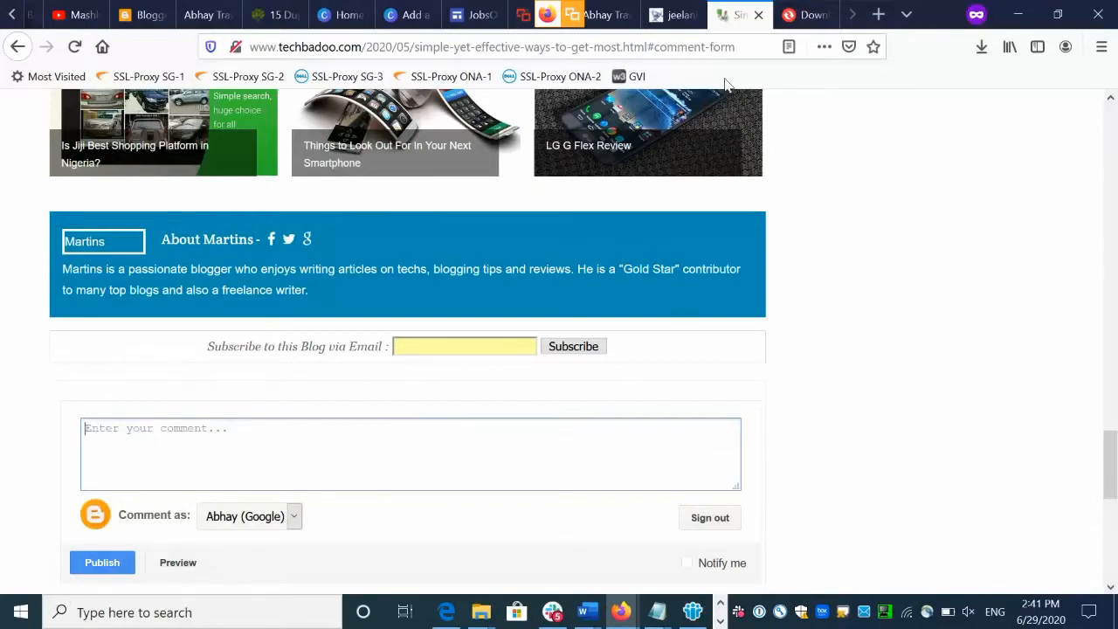
Step: Copy the post title 'Simple Yet Effective Ways to Get the Most Out Of Your Smart TV' into Ping-O-Matic's Blog Name
{"action": "left_click", "coordinate": [608, 48]}
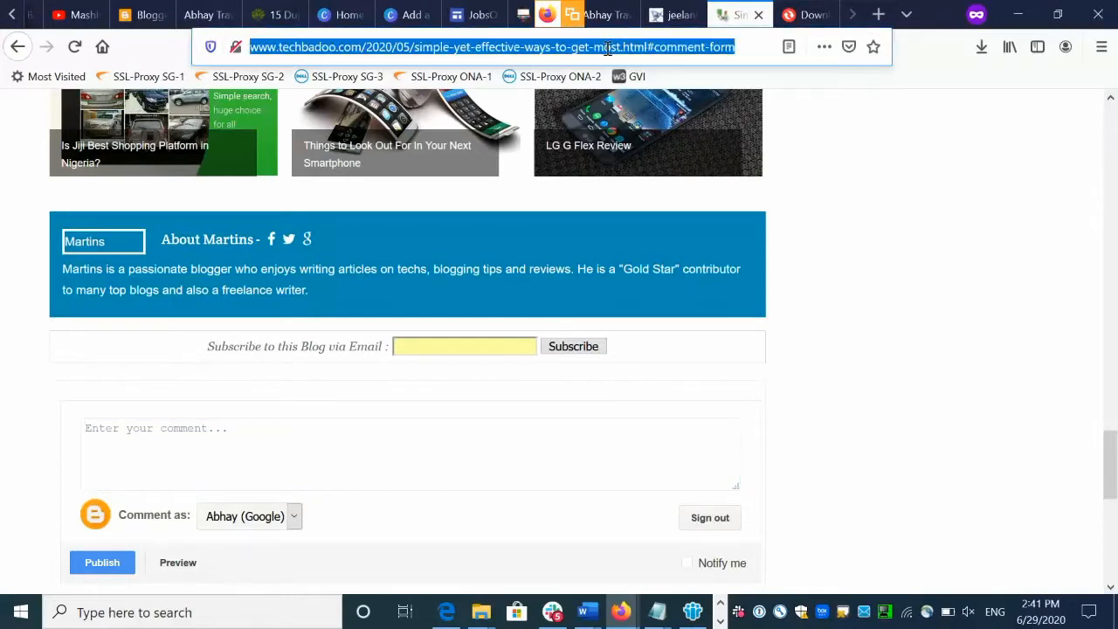
{"action": "left_click", "coordinate": [1113, 149]}
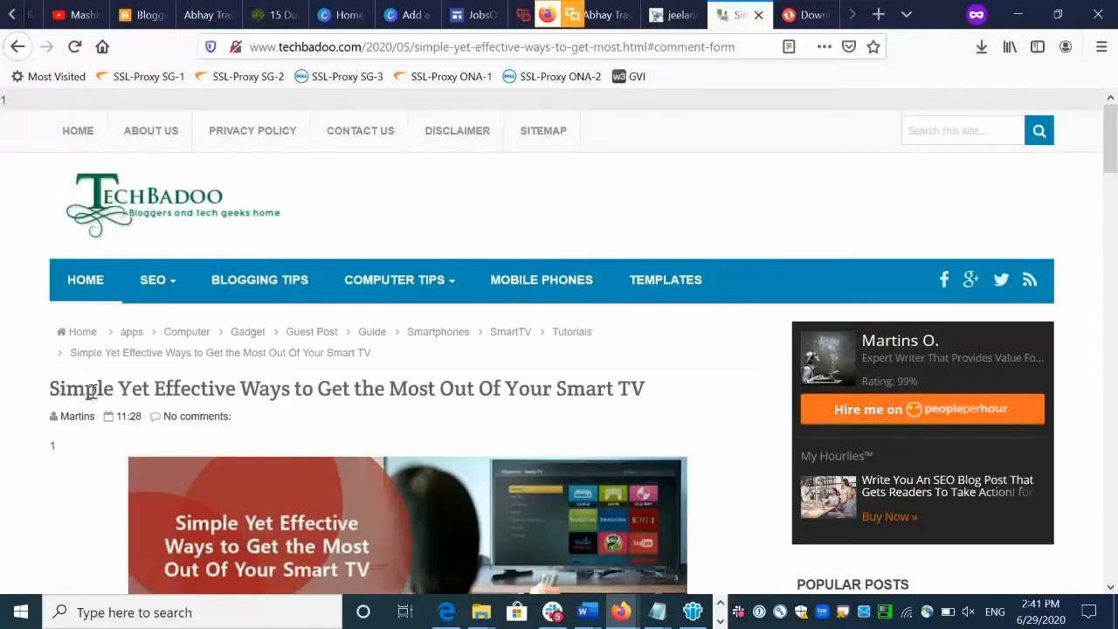
{"action": "left_click_drag", "start_coordinate": [52, 389], "coordinate": [687, 399]}
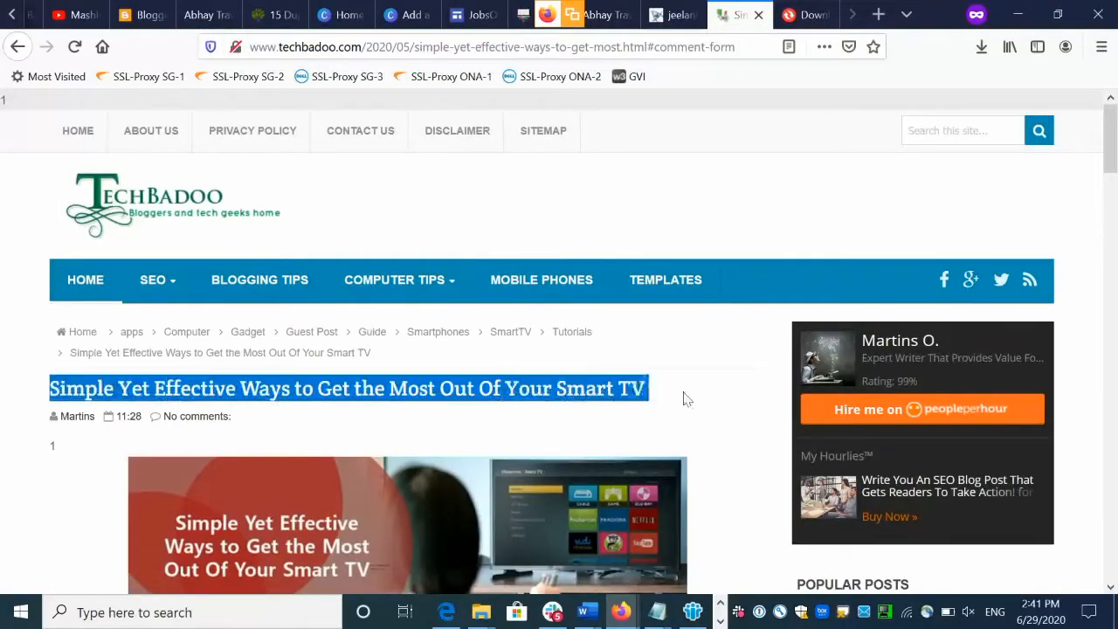
{"action": "right_click", "coordinate": [507, 383]}
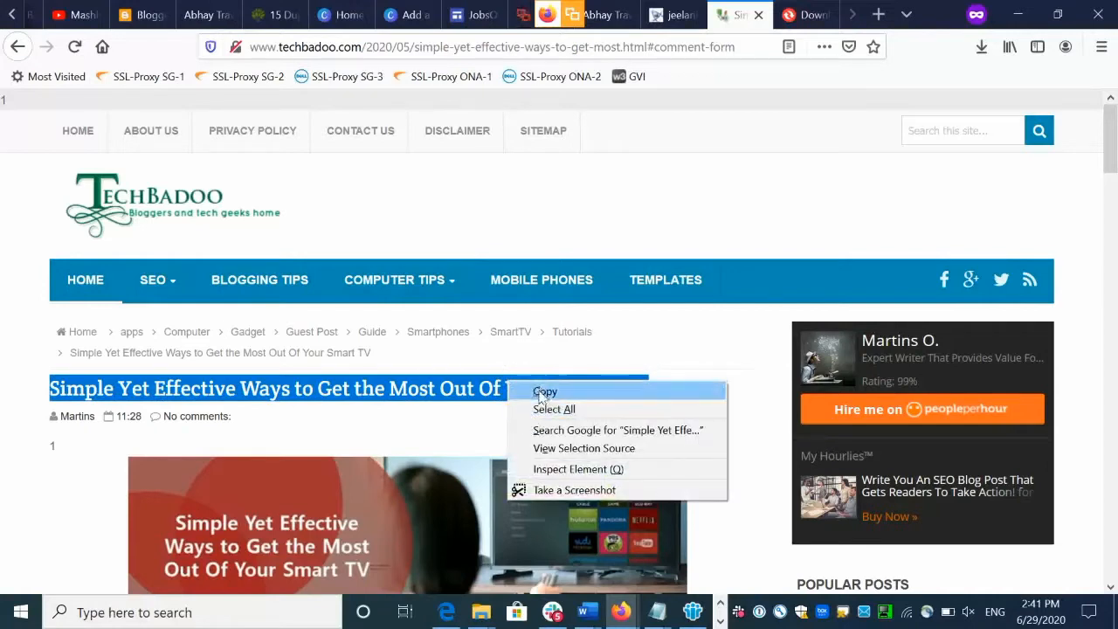
{"action": "left_click", "coordinate": [543, 392]}
{"action": "left_click", "coordinate": [13, 15]}
{"action": "left_click", "coordinate": [13, 15]}
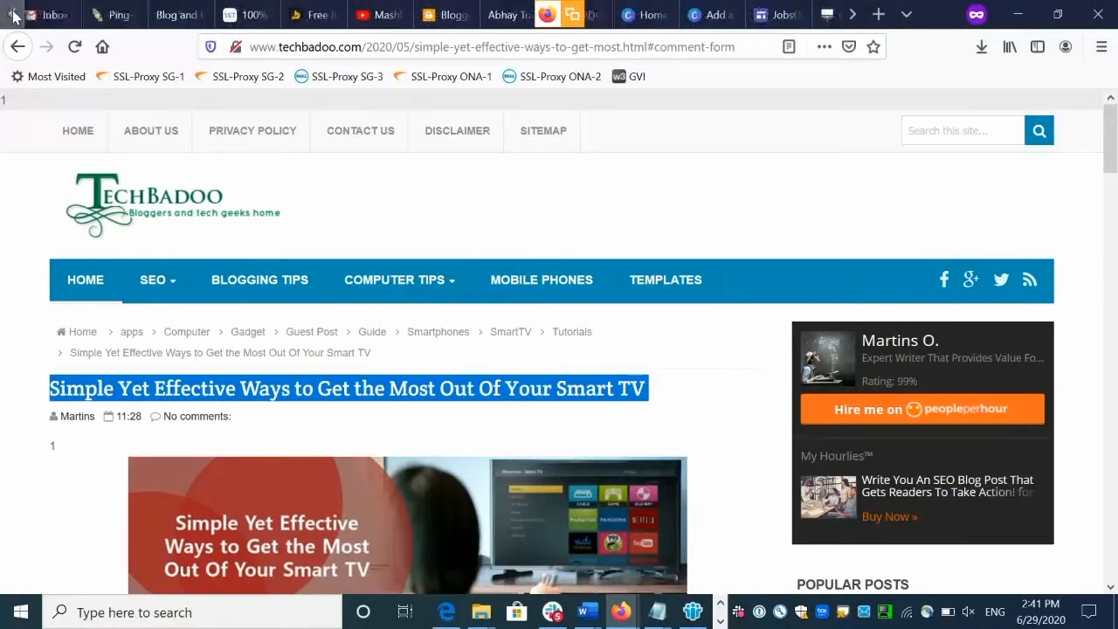
{"action": "left_click", "coordinate": [119, 15]}
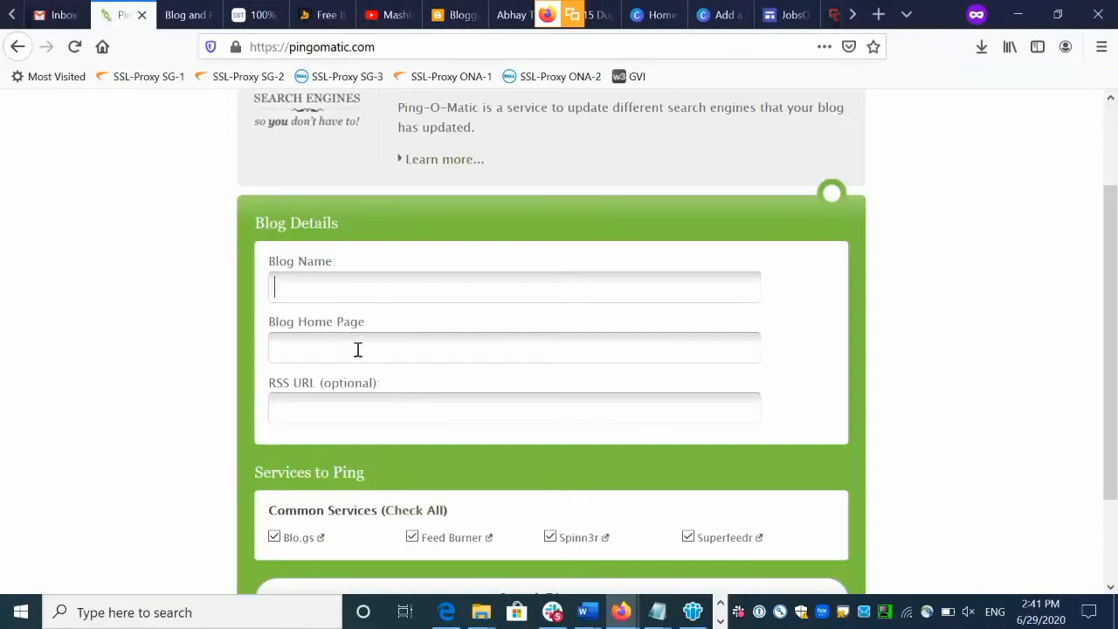
{"action": "key", "text": "ctrl+v"}
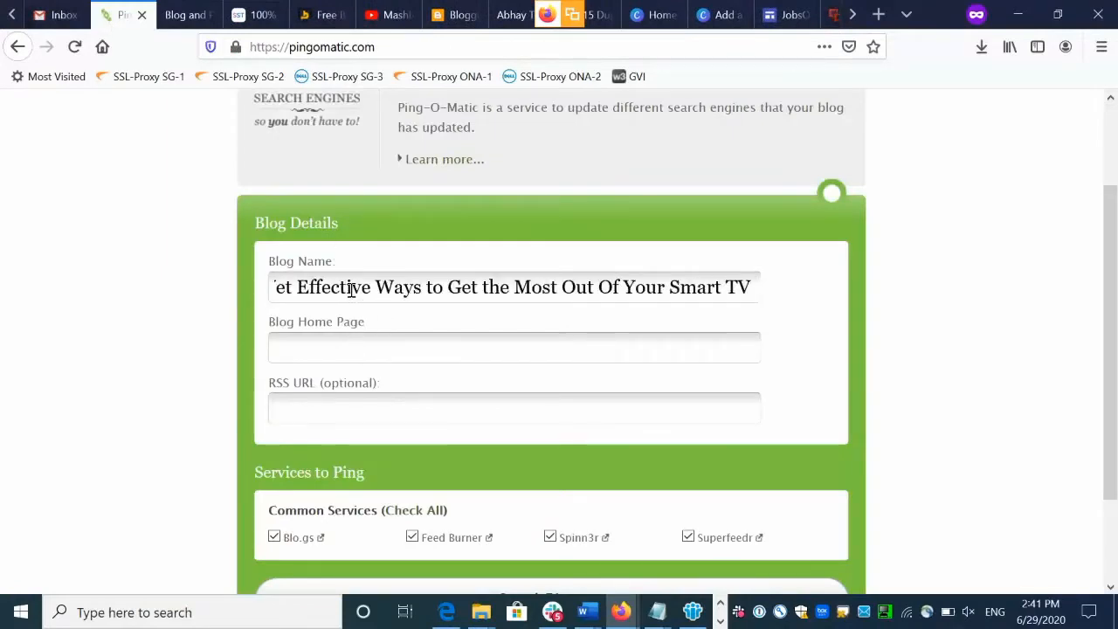
Step: Copy the TechBadoo post's web address into both the Blog Home Page and RSS URL of the Ping-O-Matic form
{"action": "left_click", "coordinate": [852, 15]}
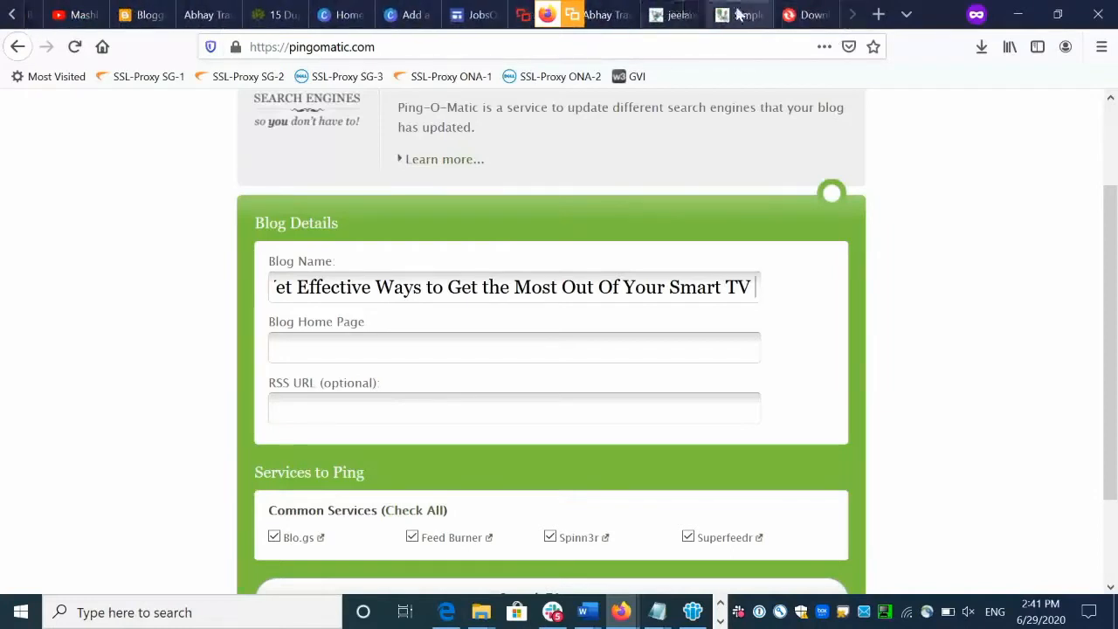
{"action": "left_click", "coordinate": [736, 15]}
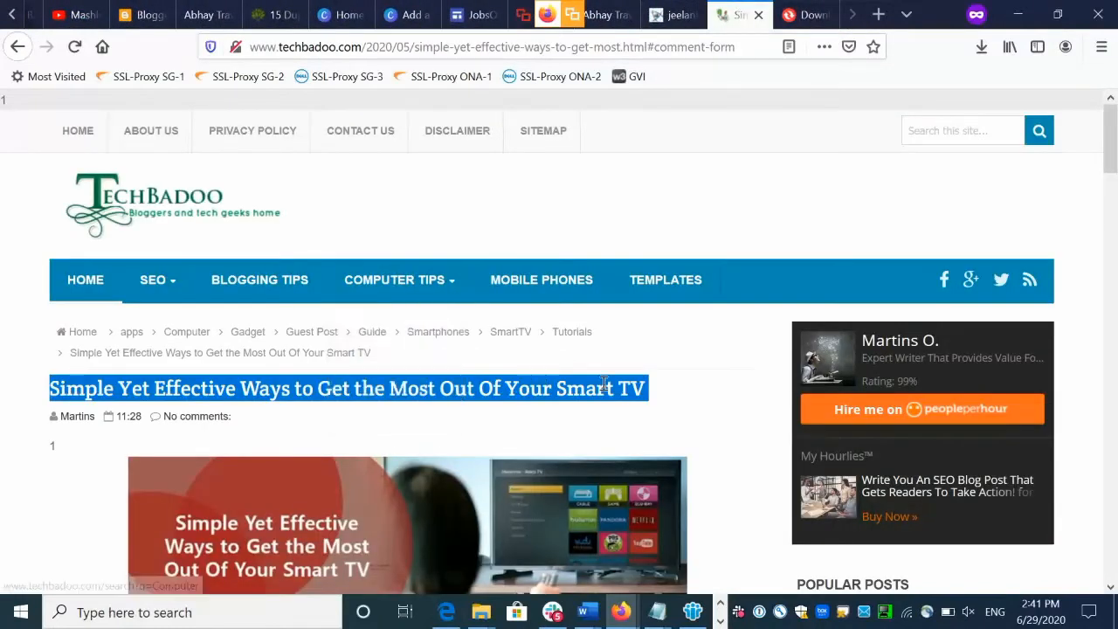
{"action": "left_click", "coordinate": [563, 46]}
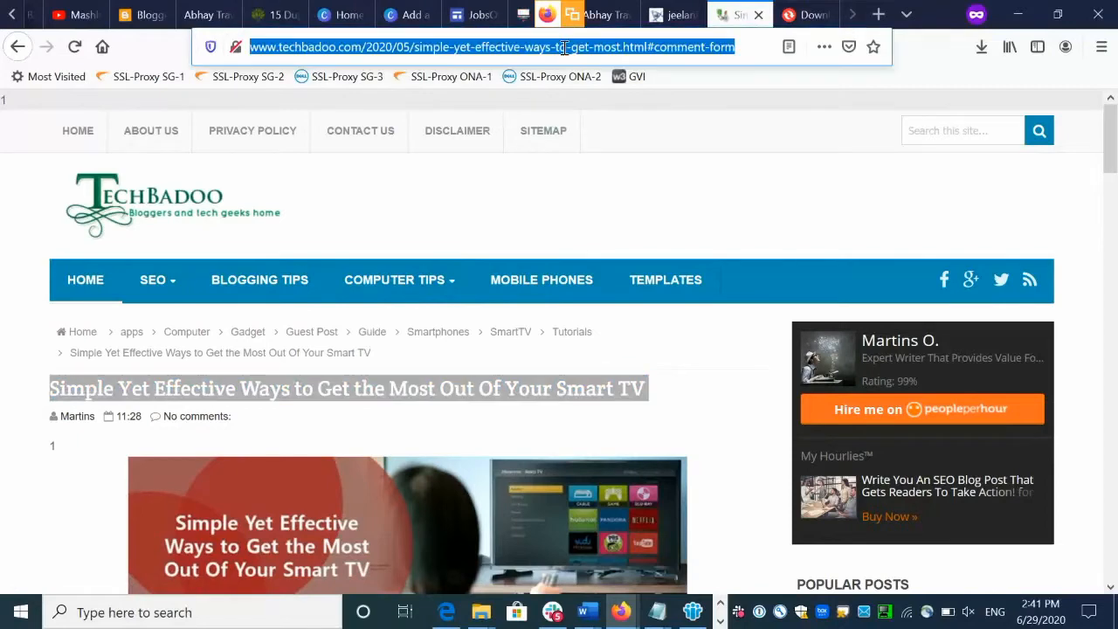
{"action": "right_click", "coordinate": [565, 49]}
{"action": "left_click", "coordinate": [603, 100]}
{"action": "left_click", "coordinate": [11, 16]}
{"action": "left_click", "coordinate": [10, 17]}
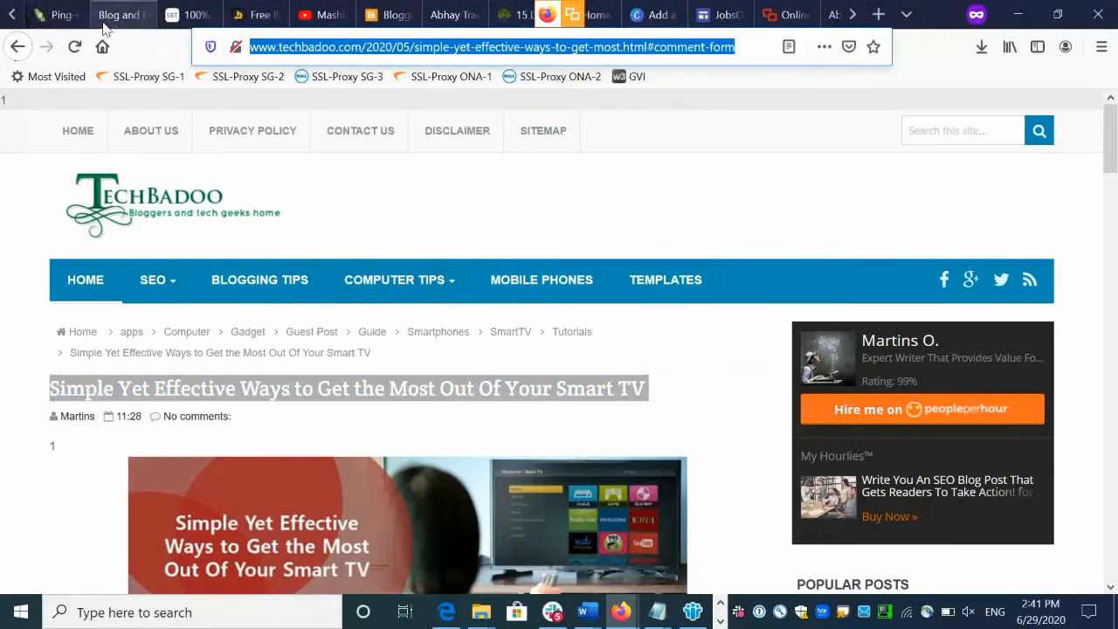
{"action": "left_click", "coordinate": [12, 14]}
{"action": "left_click", "coordinate": [102, 18]}
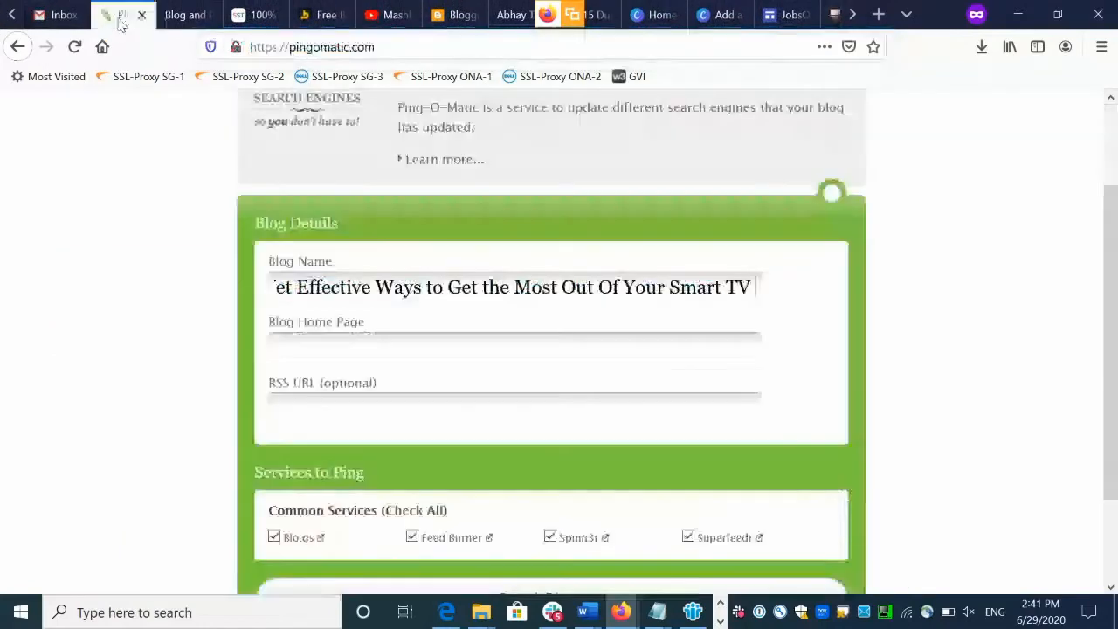
{"action": "left_click", "coordinate": [388, 349]}
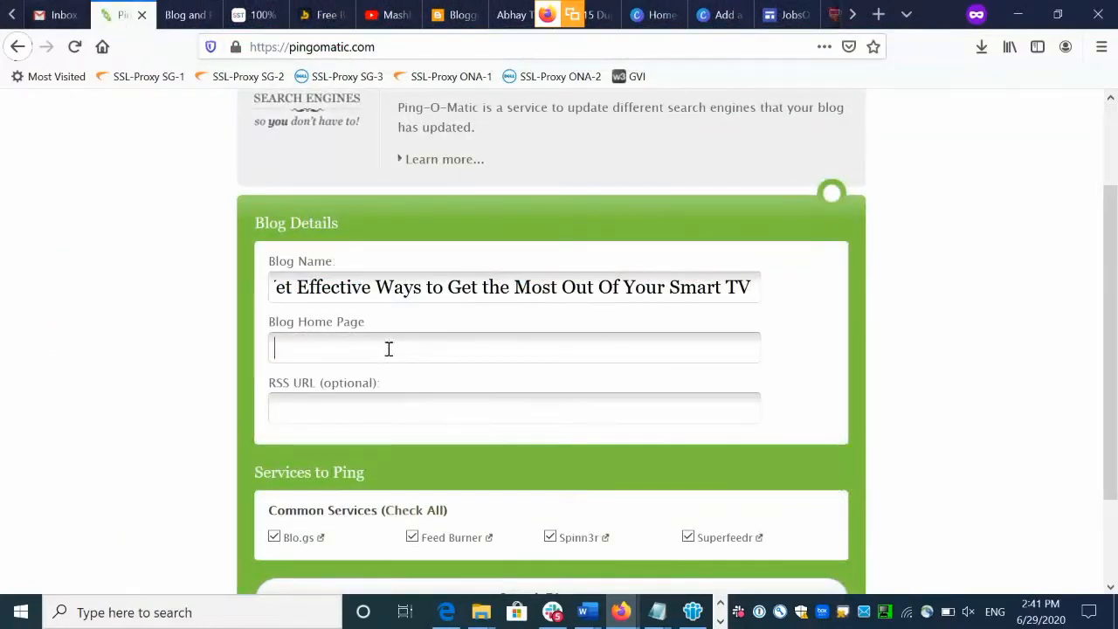
{"action": "left_click", "coordinate": [385, 403]}
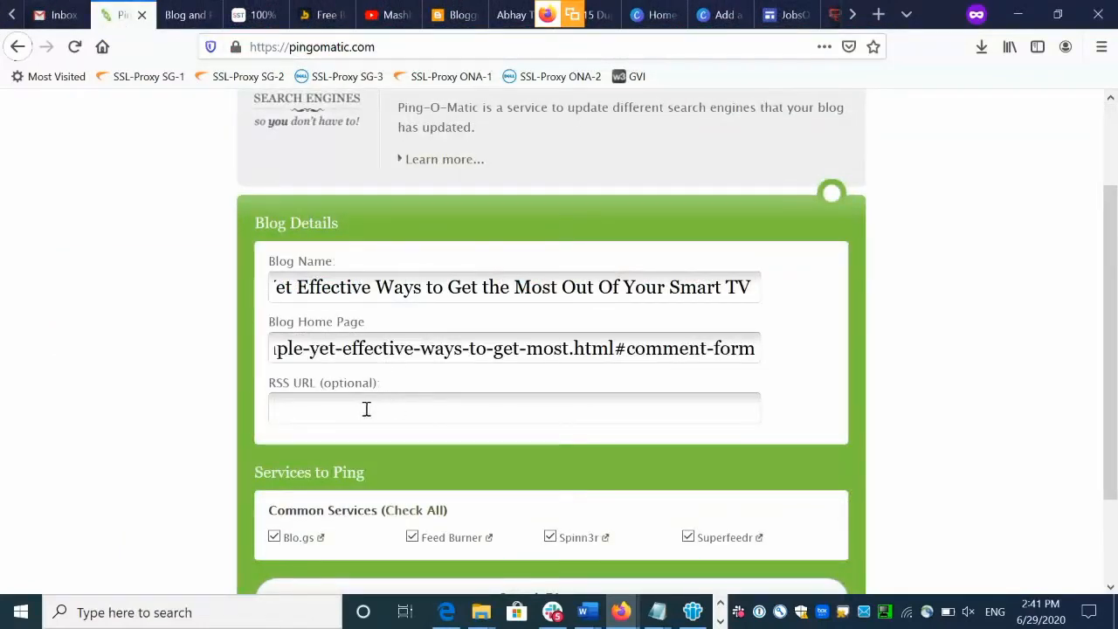
{"action": "key", "text": "ctrl+v"}
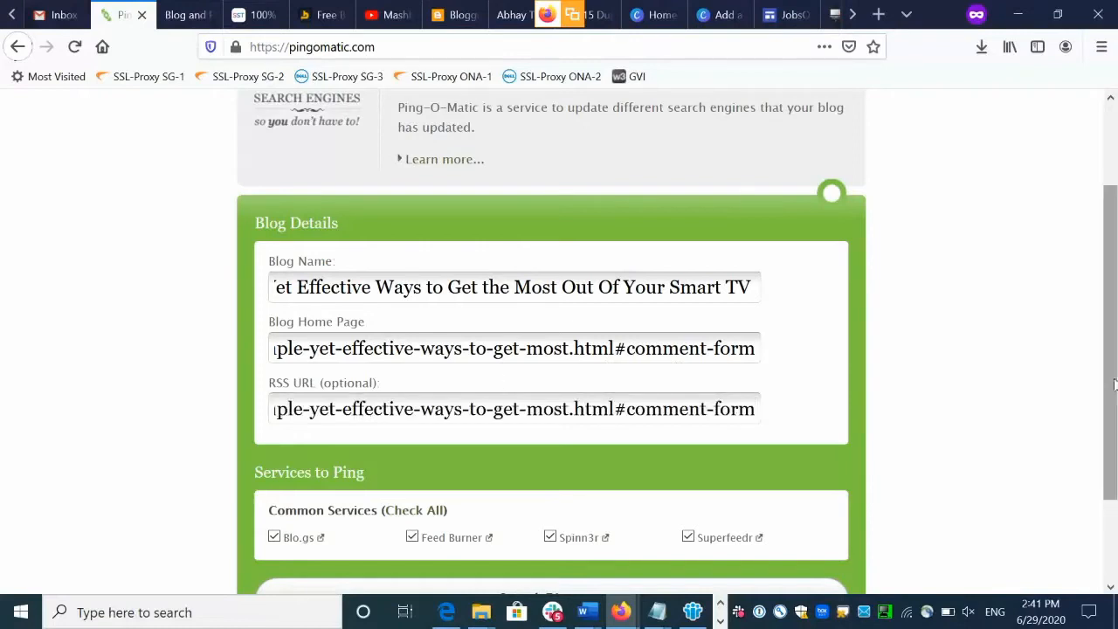
Step: Send the pings to Blo.gs, Feed Burner, Spinn3r and Superfeedr, review the results page and dismiss the mail notification
{"action": "scroll", "coordinate": [968, 468], "scroll_direction": "down", "scroll_amount": 2}
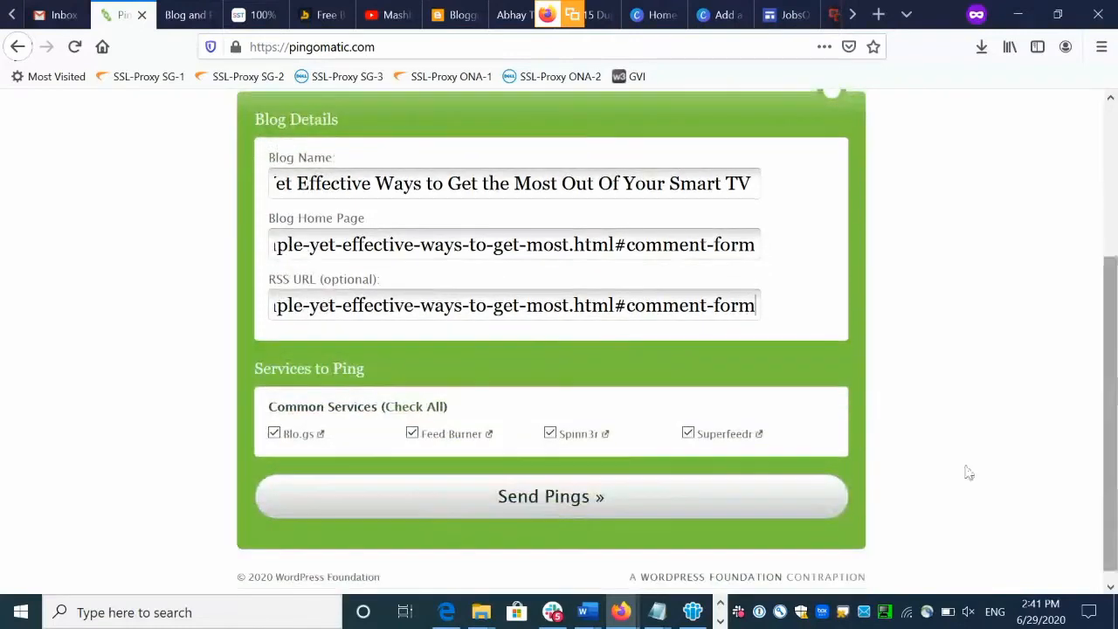
{"action": "left_click", "coordinate": [530, 506]}
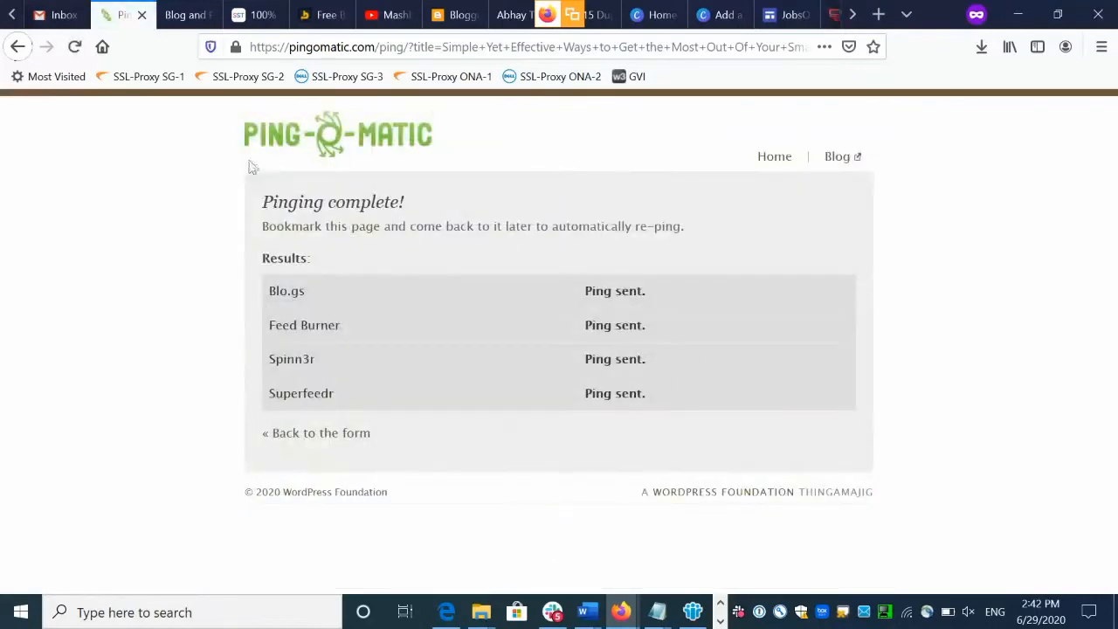
{"action": "left_click_drag", "start_coordinate": [260, 206], "coordinate": [562, 260]}
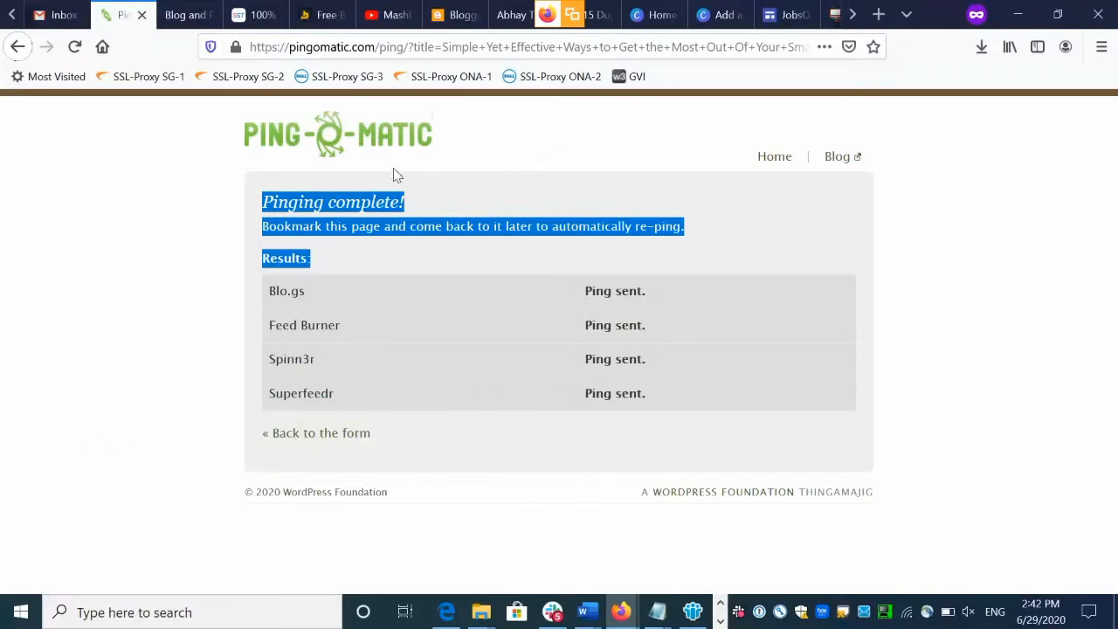
{"action": "left_click", "coordinate": [719, 142]}
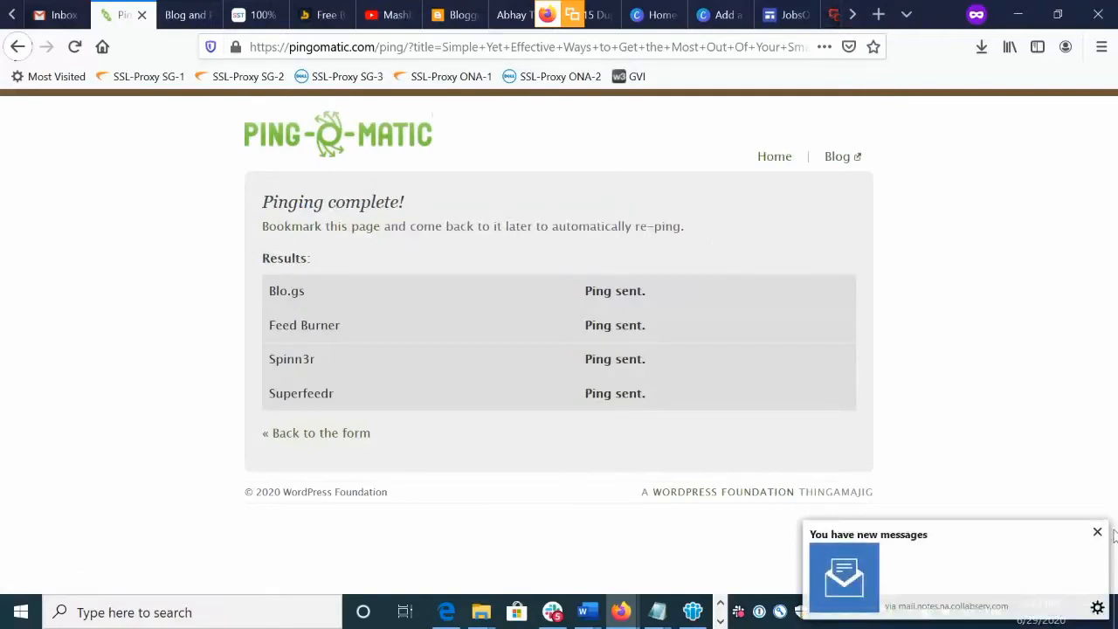
{"action": "left_click", "coordinate": [1097, 531]}
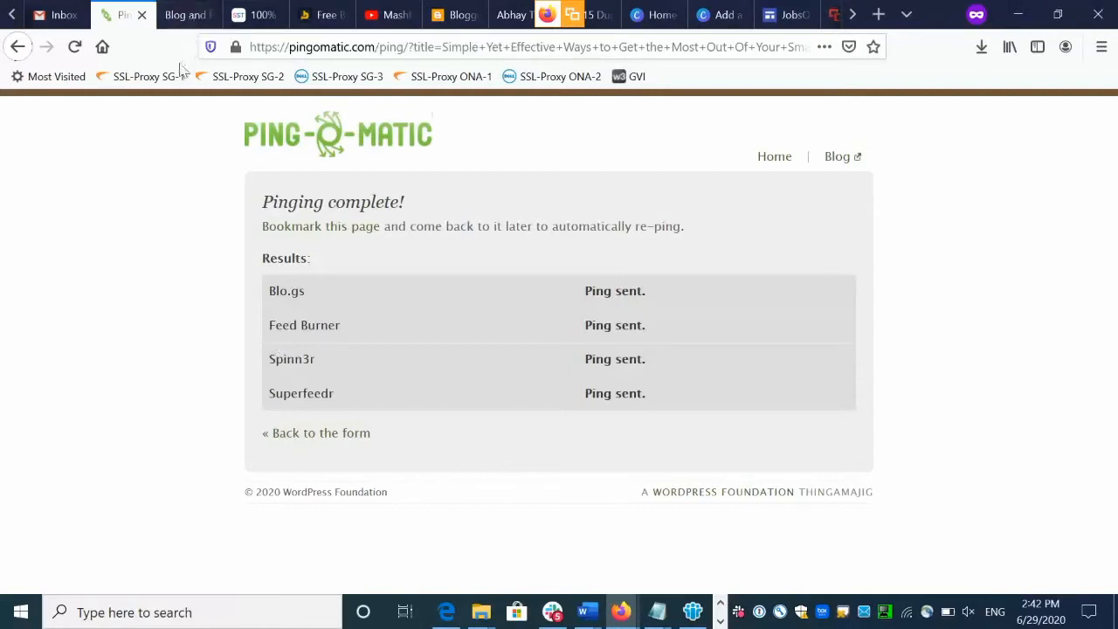
Step: Open the Pingler page and look over its free URL ping form and web address
{"action": "left_click", "coordinate": [186, 17]}
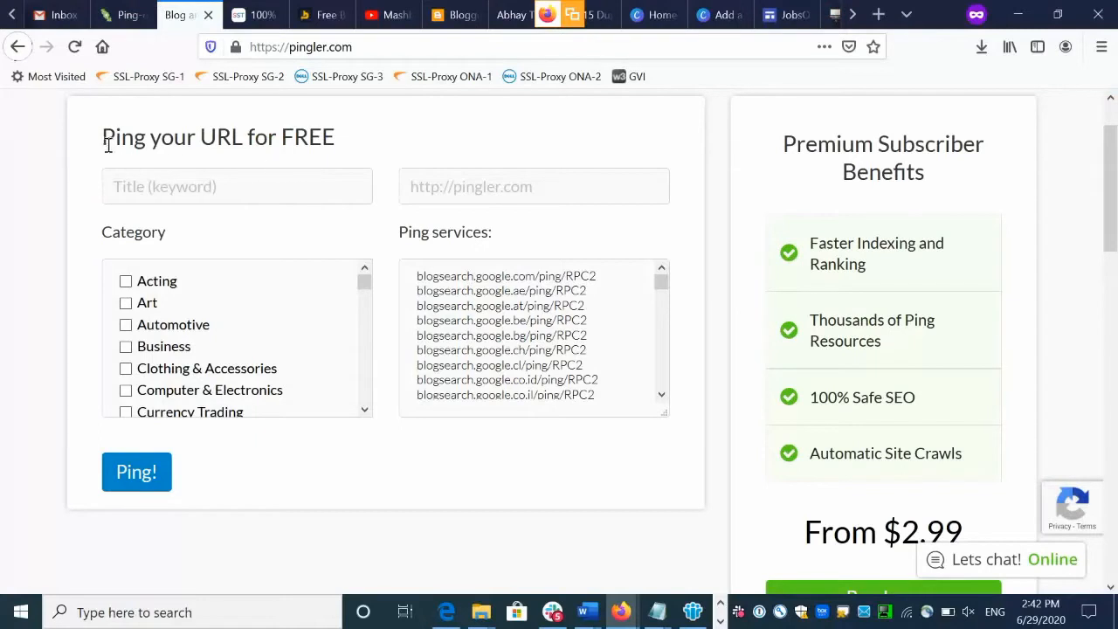
{"action": "left_click_drag", "start_coordinate": [106, 140], "coordinate": [389, 142]}
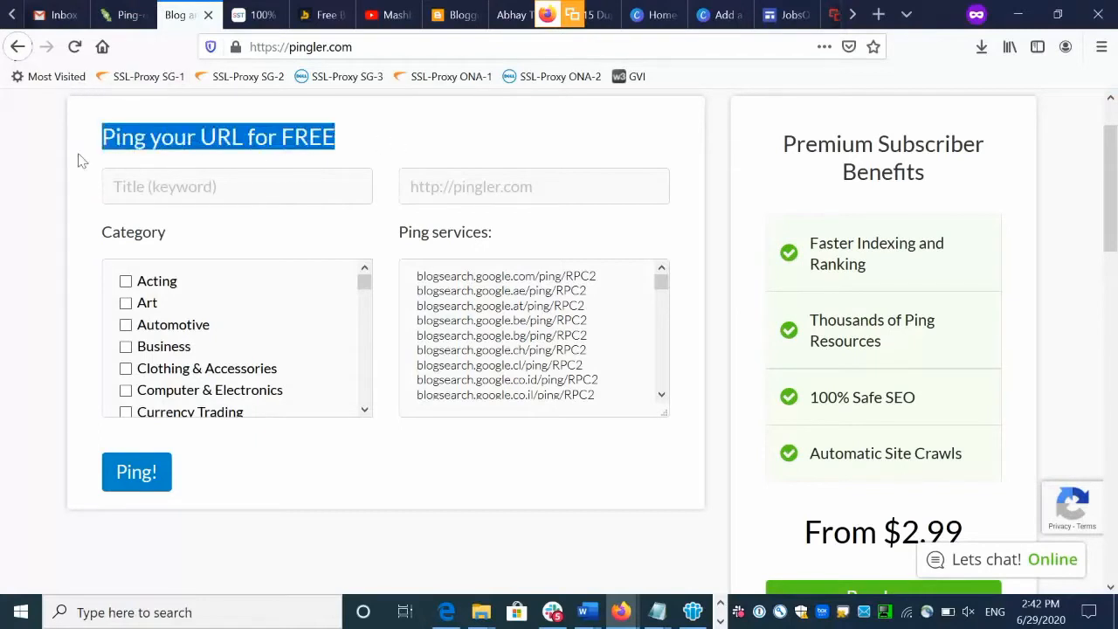
{"action": "scroll", "coordinate": [543, 210], "scroll_direction": "up", "scroll_amount": 2}
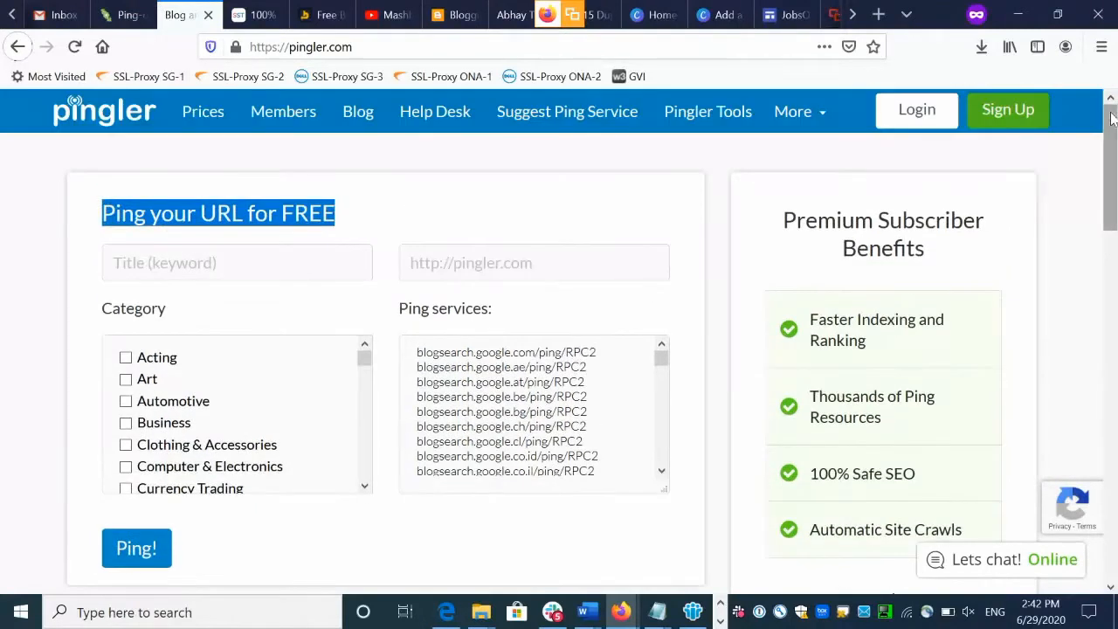
{"action": "left_click", "coordinate": [358, 48]}
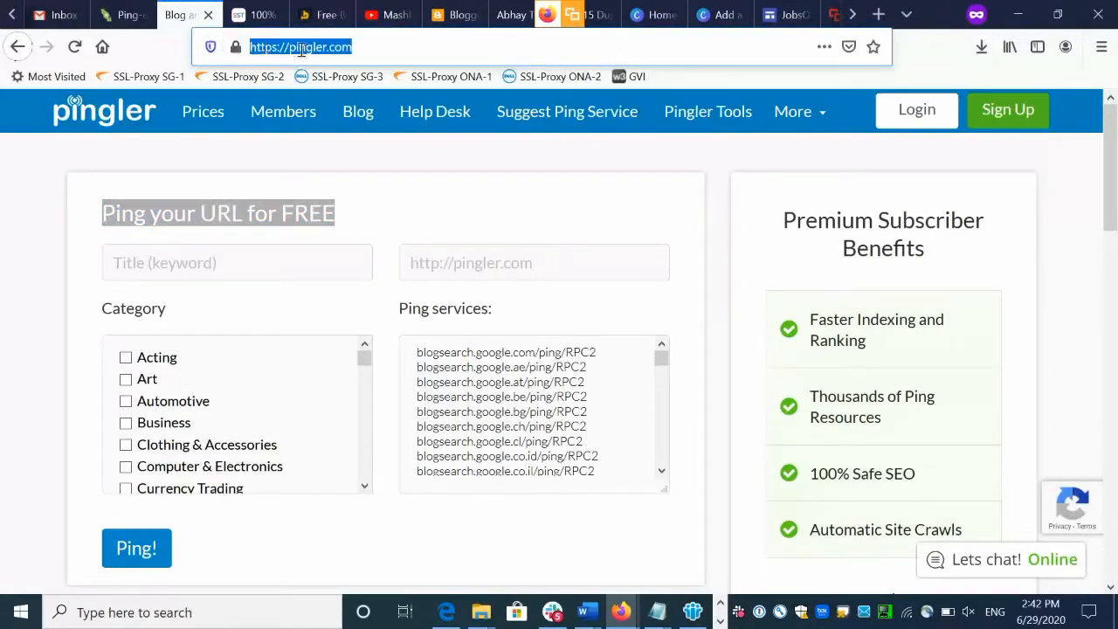
{"action": "left_click", "coordinate": [19, 238]}
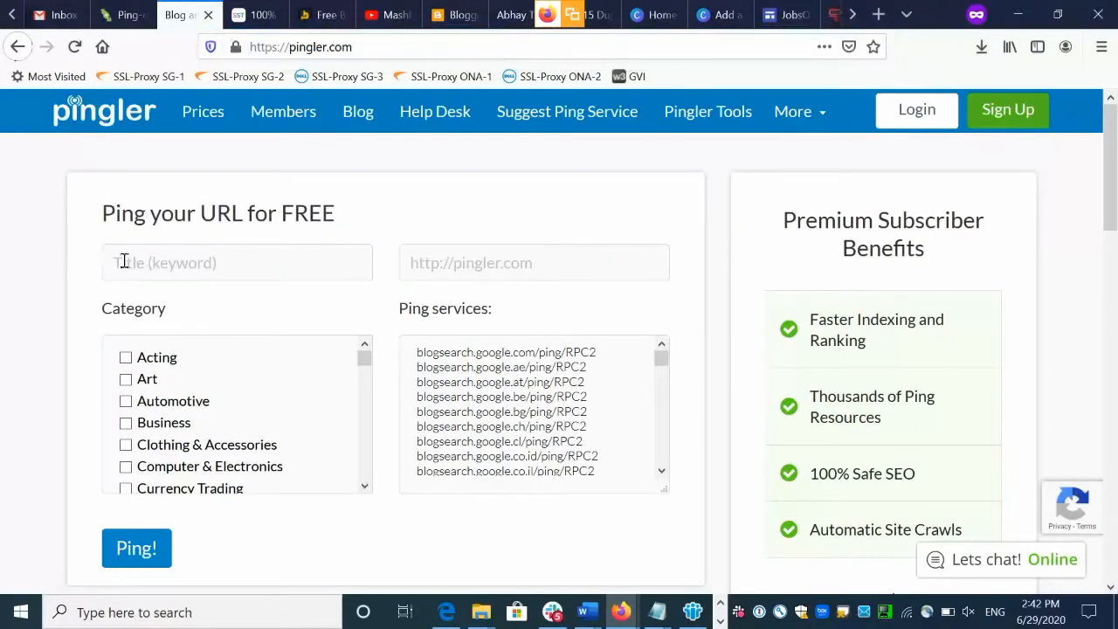
{"action": "left_click", "coordinate": [151, 257]}
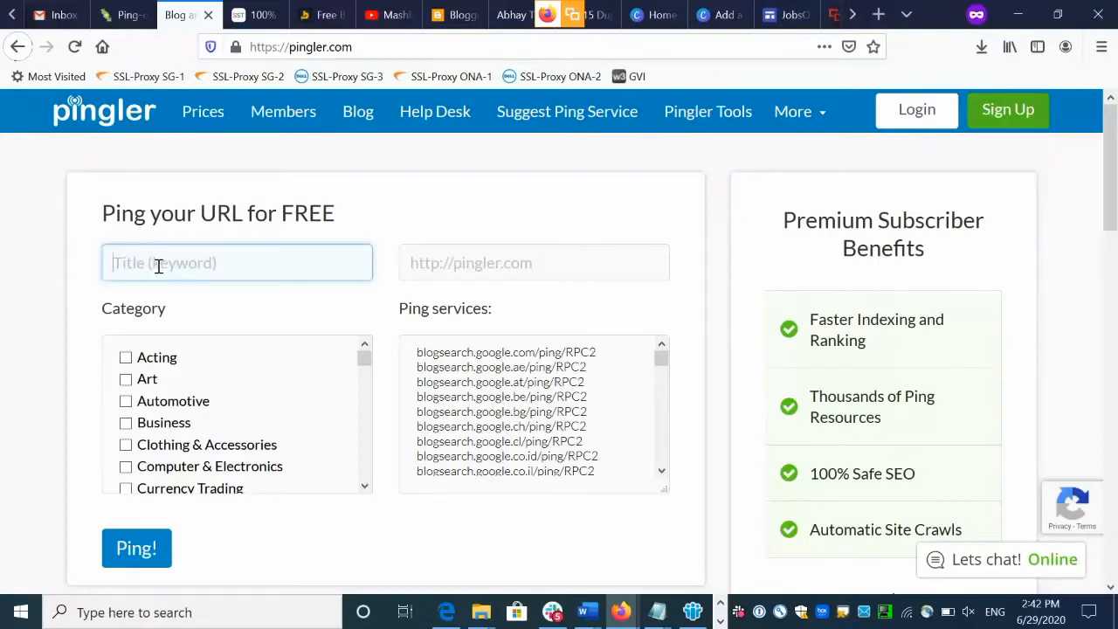
{"action": "type", "text": "My blog"}
{"action": "key", "text": "BackSpace"}
{"action": "key", "text": "BackSpace"}
{"action": "key", "text": "BackSpace"}
{"action": "key", "text": "BackSpace"}
{"action": "key", "text": "BackSpace"}
{"action": "key", "text": "BackSpace"}
{"action": "key", "text": "BackSpace"}
{"action": "type", "text": "Tr"}
Step: Copy the post title 'How to Insert Hyperlink in Blogger Comments' from the travel blog into Pingler's title field
{"action": "left_click", "coordinate": [511, 15]}
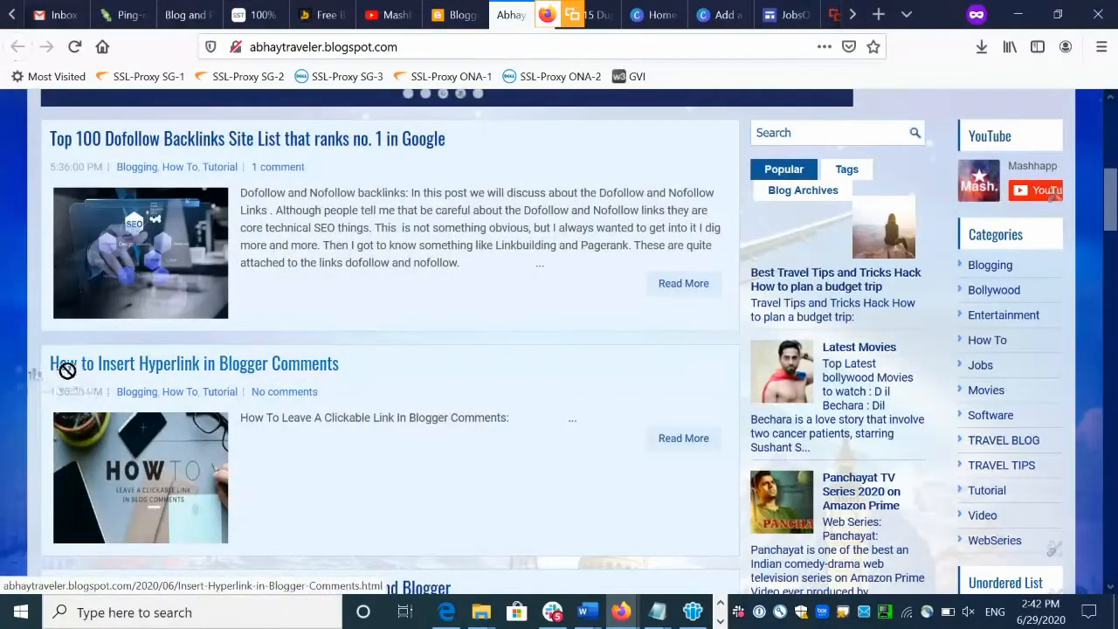
{"action": "left_click_drag", "start_coordinate": [48, 365], "coordinate": [271, 365]}
{"action": "key", "text": "ctrl+c"}
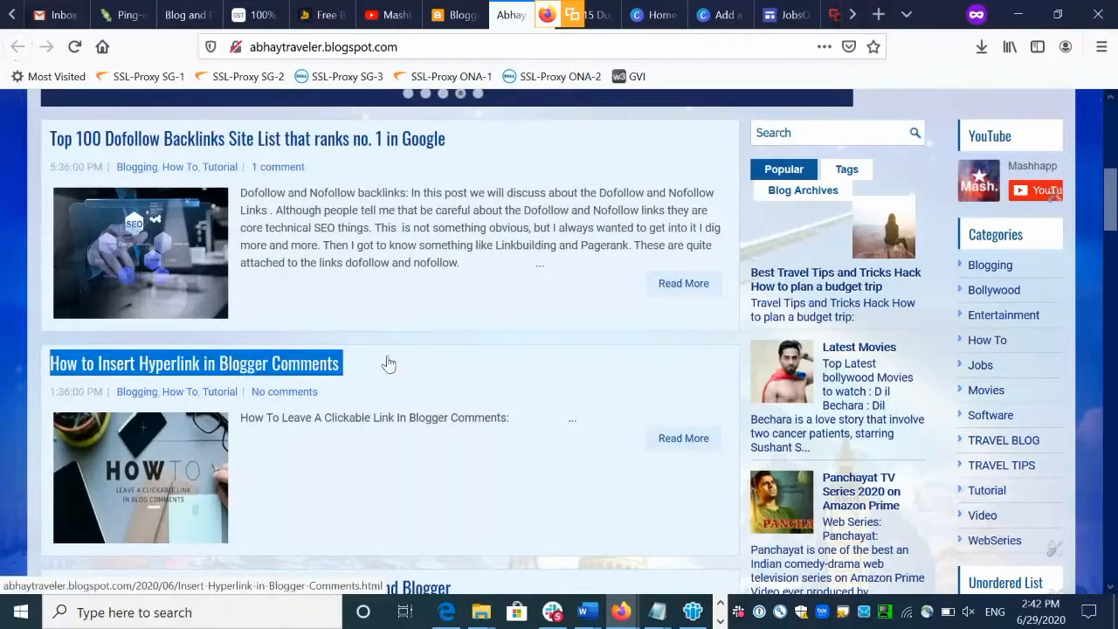
{"action": "left_click", "coordinate": [180, 15]}
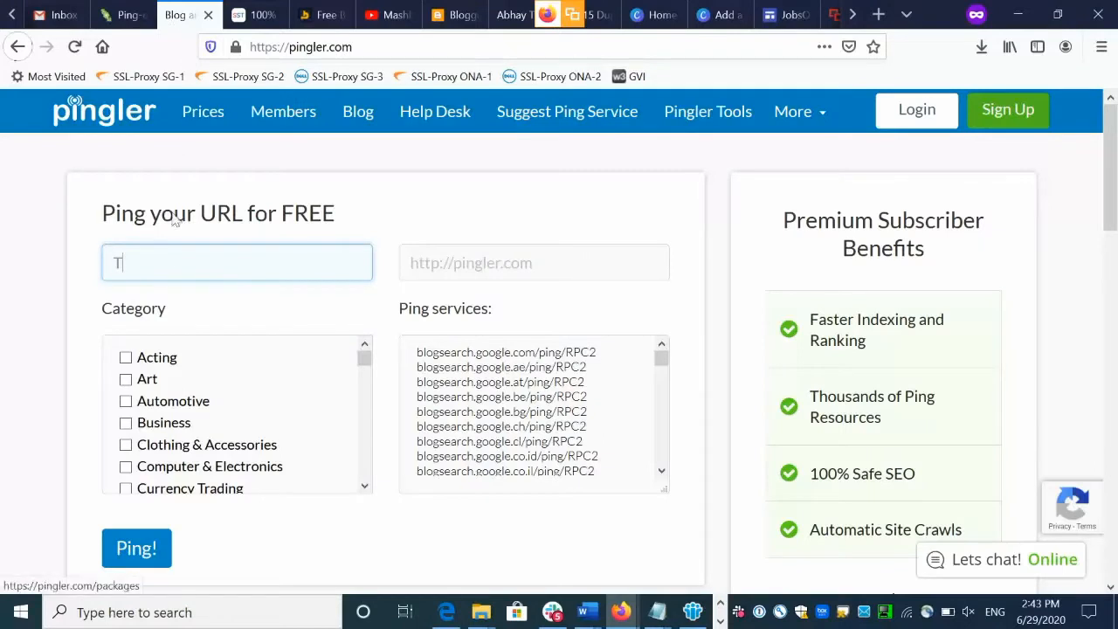
{"action": "left_click", "coordinate": [173, 266]}
{"action": "type", "text": "T"}
{"action": "key", "text": "ctrl+a"}
{"action": "key", "text": "ctrl+v"}
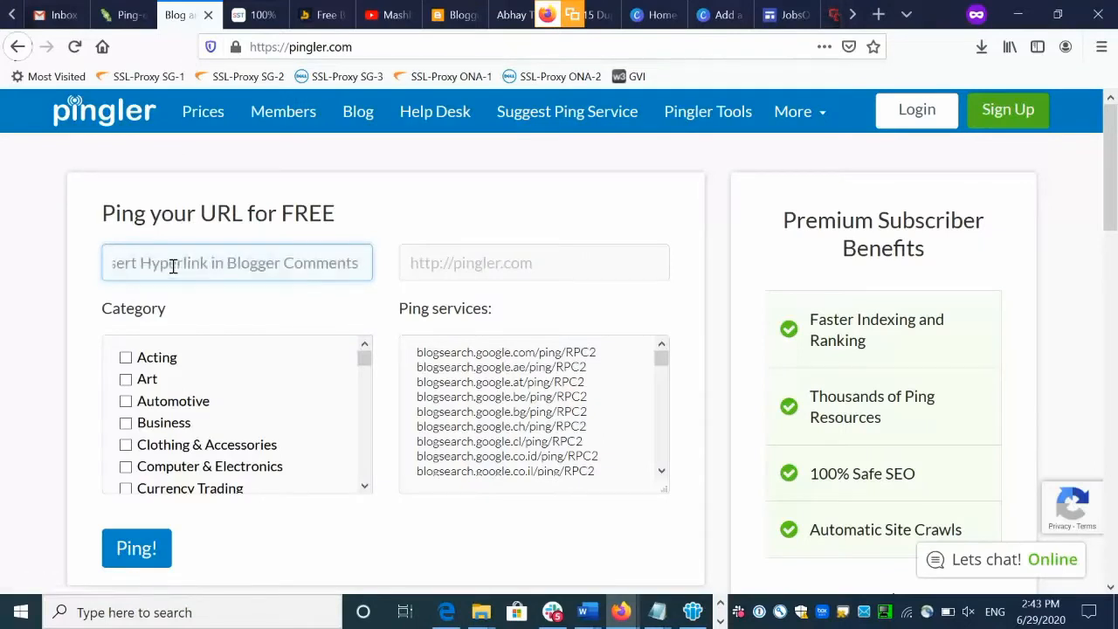
Step: Copy the link of the 'How to Insert Hyperlink in Blogger Comments' post into Pingler's URL field
{"action": "left_click", "coordinate": [450, 265]}
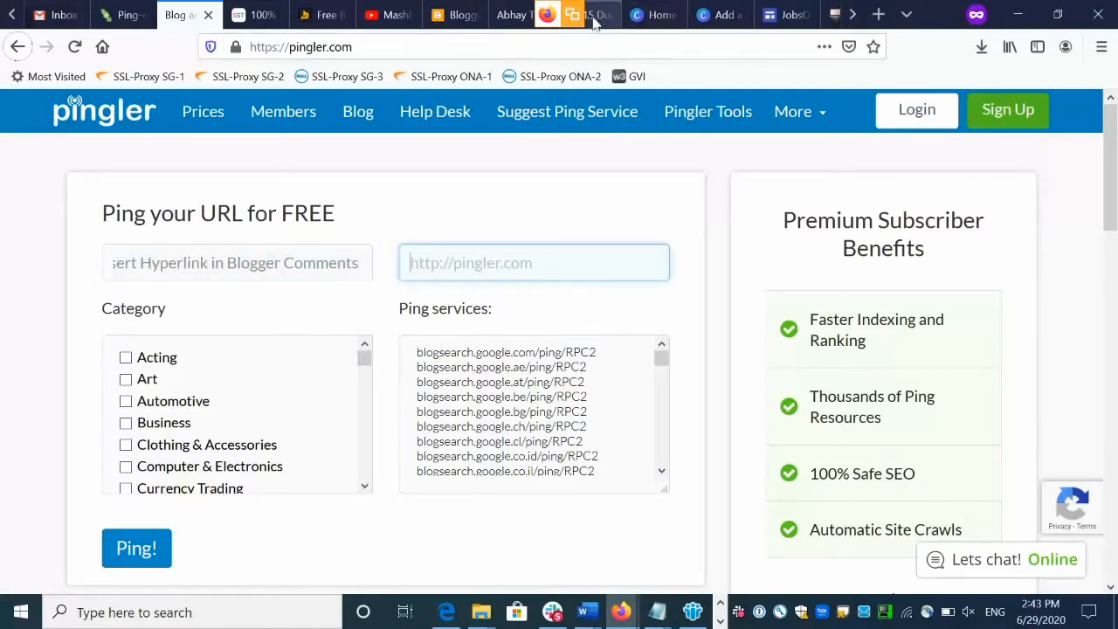
{"action": "left_click", "coordinate": [514, 14]}
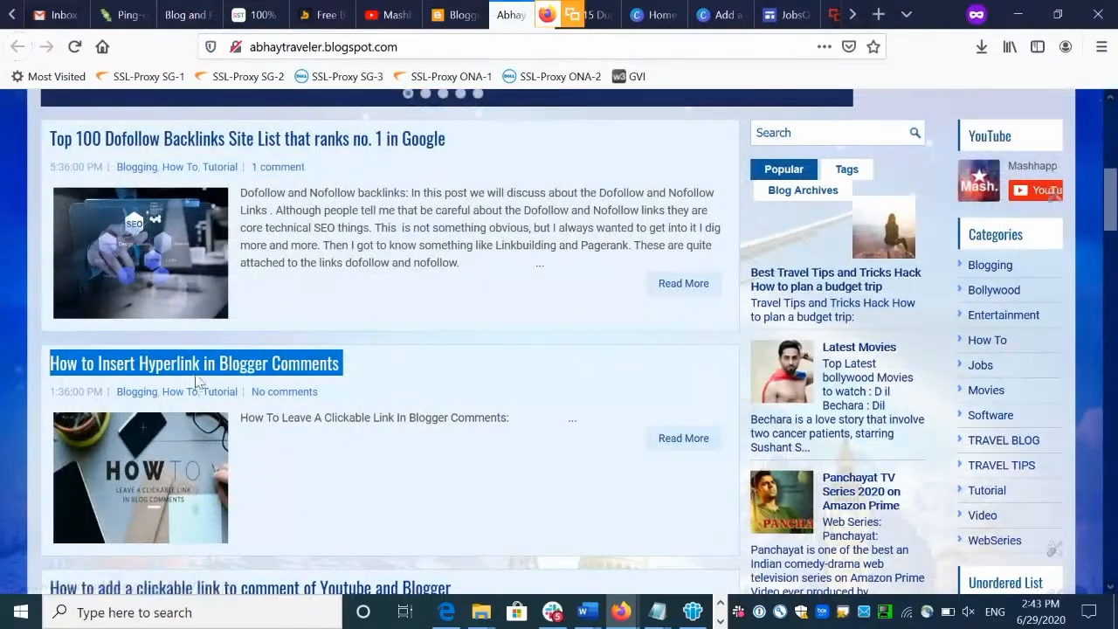
{"action": "right_click", "coordinate": [196, 369]}
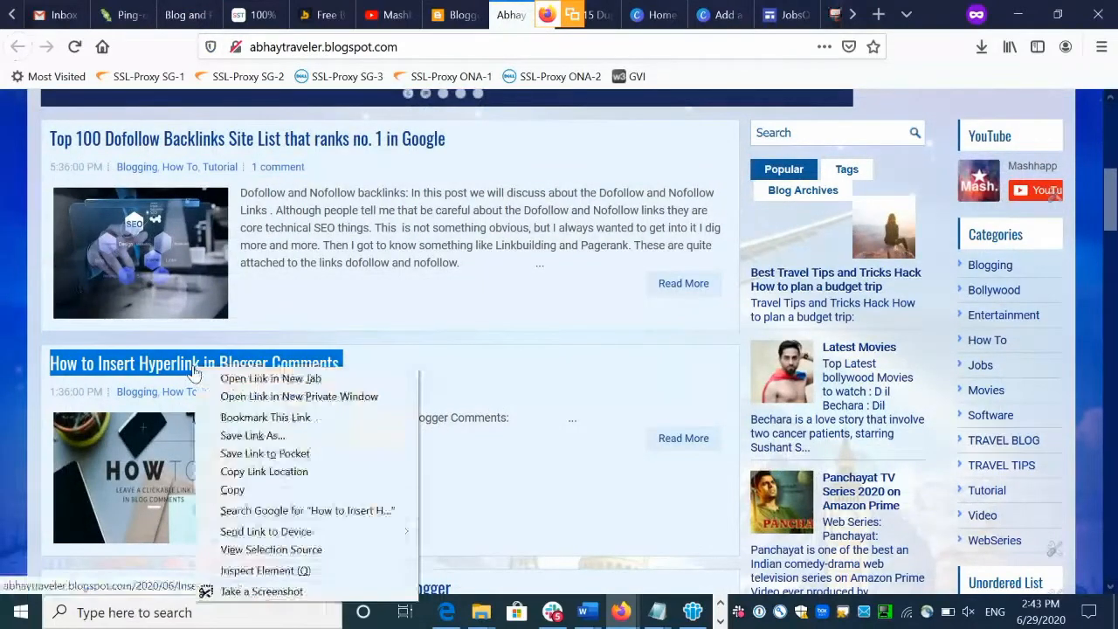
{"action": "left_click", "coordinate": [258, 472]}
{"action": "left_click", "coordinate": [175, 16]}
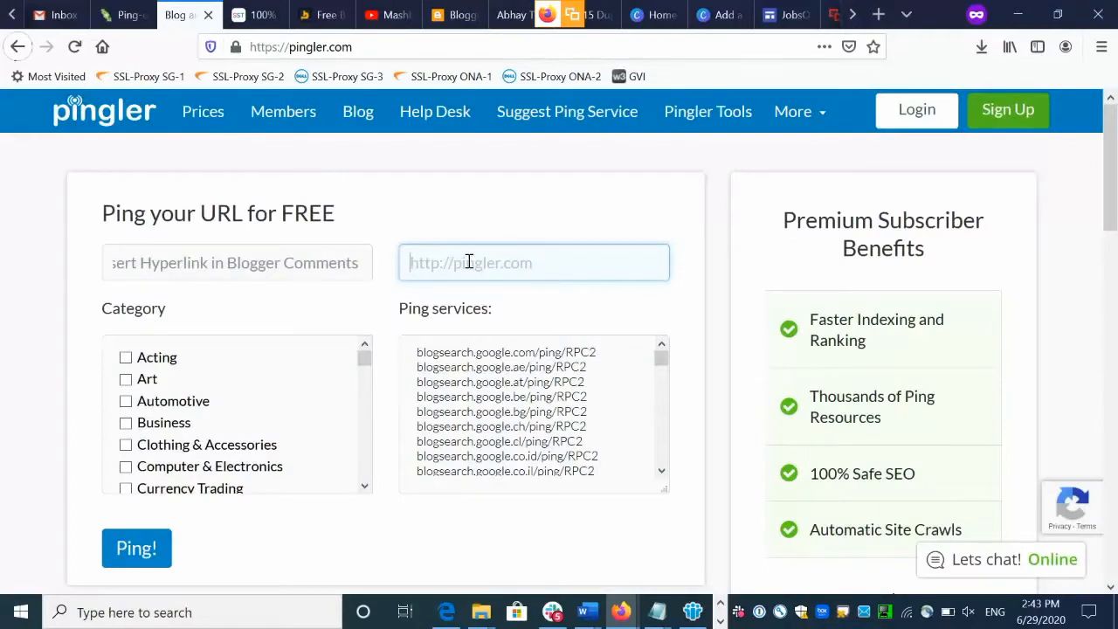
{"action": "key", "text": "ctrl+v"}
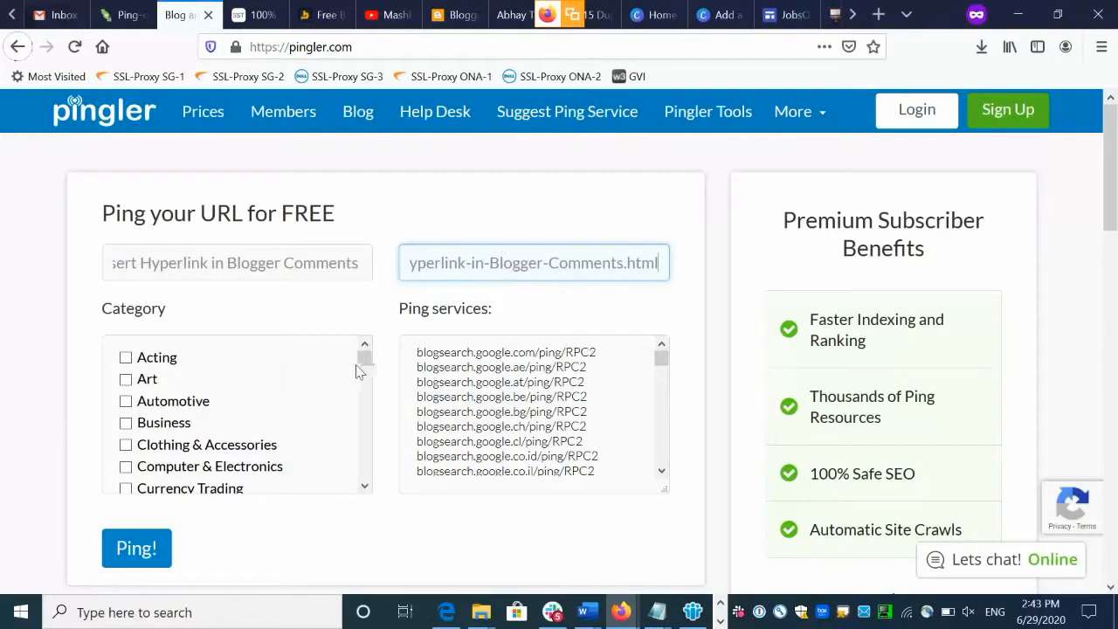
Step: Select the Travel and Tips & Tricks categories for the ping
{"action": "left_click_drag", "start_coordinate": [364, 358], "coordinate": [358, 481]}
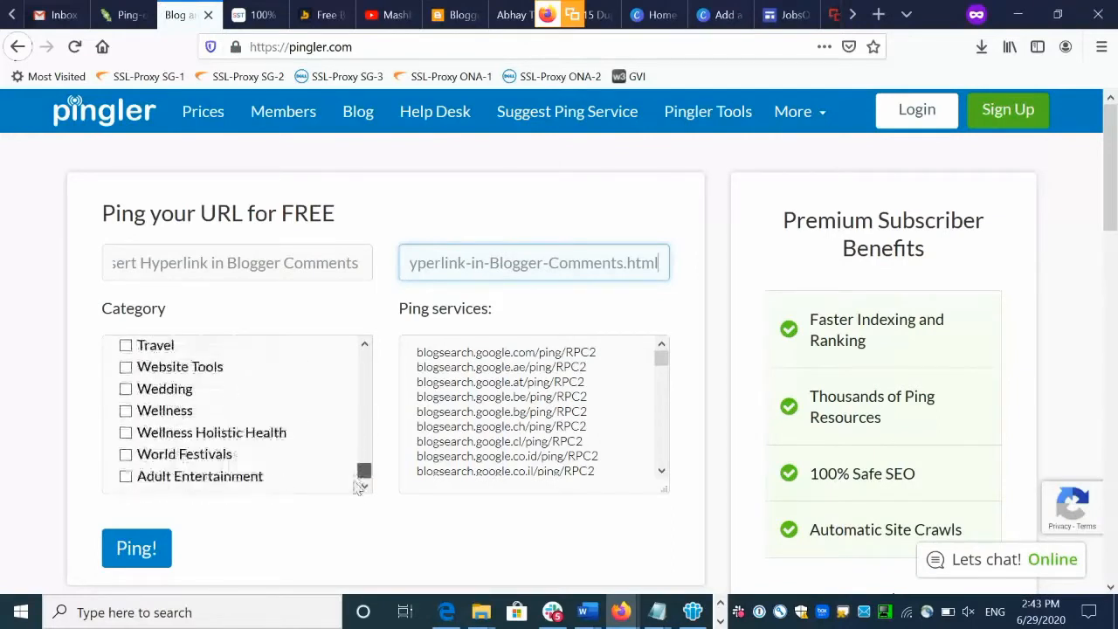
{"action": "left_click", "coordinate": [127, 346]}
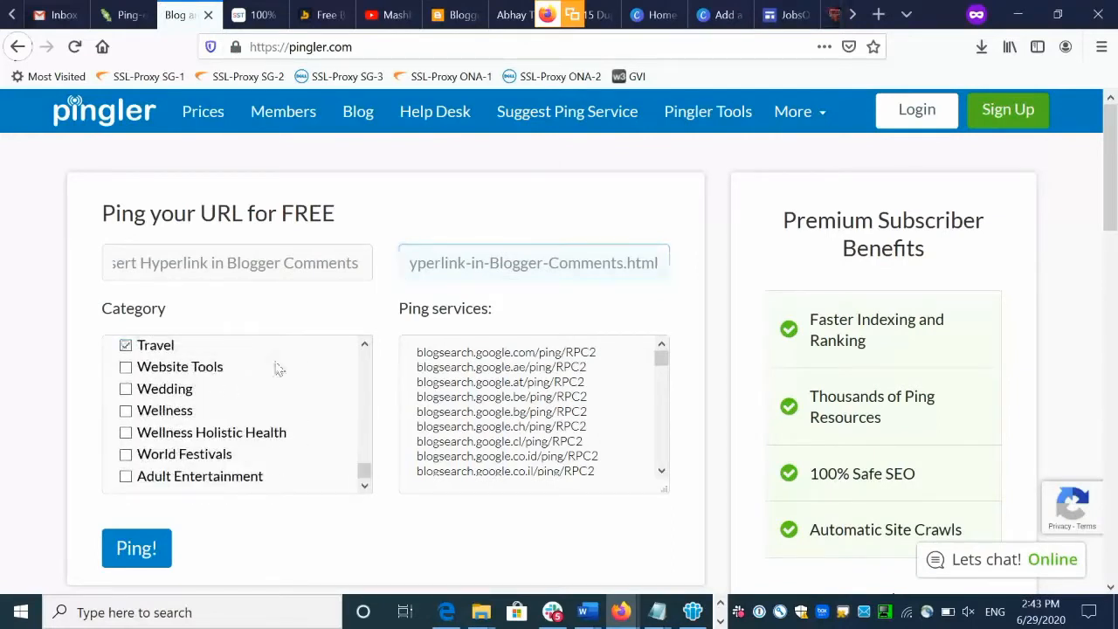
{"action": "scroll", "coordinate": [362, 349], "scroll_direction": "up", "scroll_amount": 2}
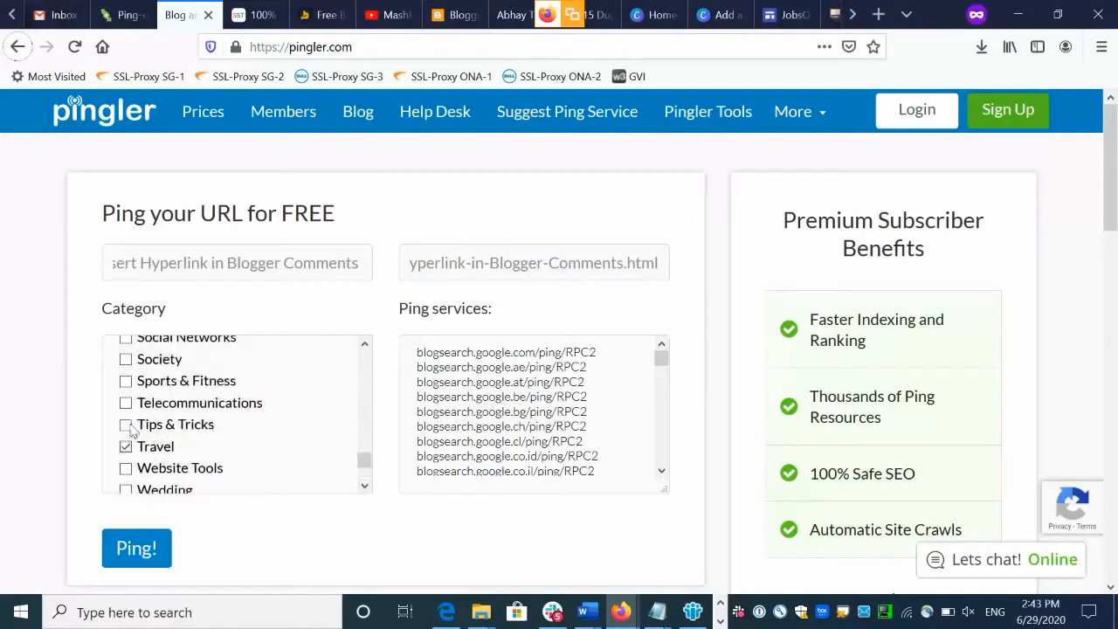
{"action": "left_click", "coordinate": [126, 426]}
Step: Submit the Pingler form and complete the image verification for bicycles and traffic lights
{"action": "left_click", "coordinate": [136, 550]}
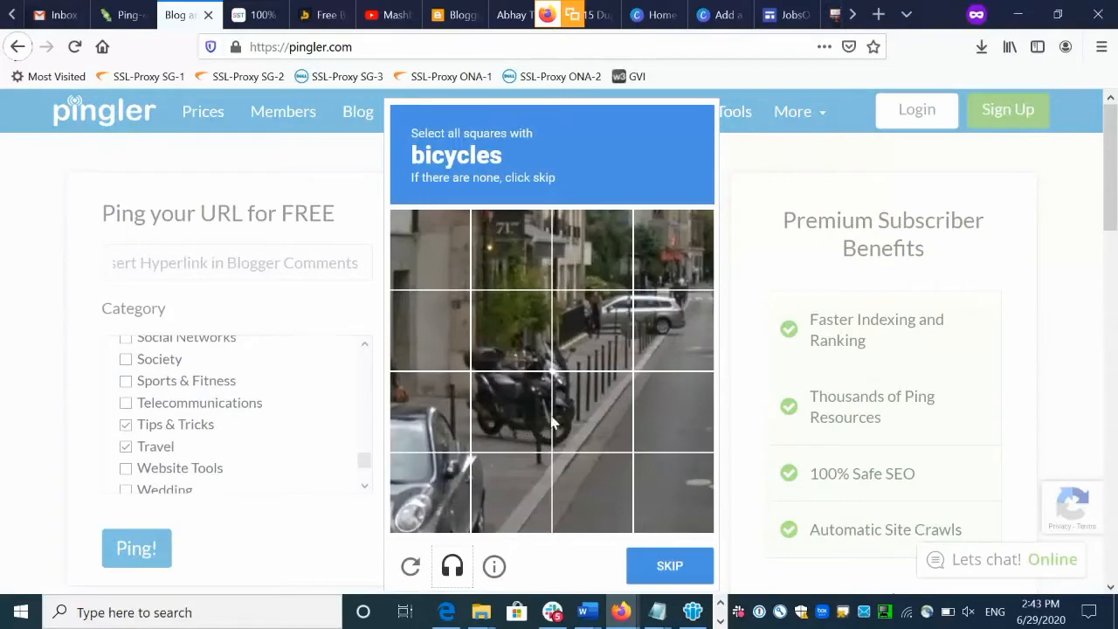
{"action": "left_click", "coordinate": [593, 317]}
{"action": "left_click", "coordinate": [506, 423]}
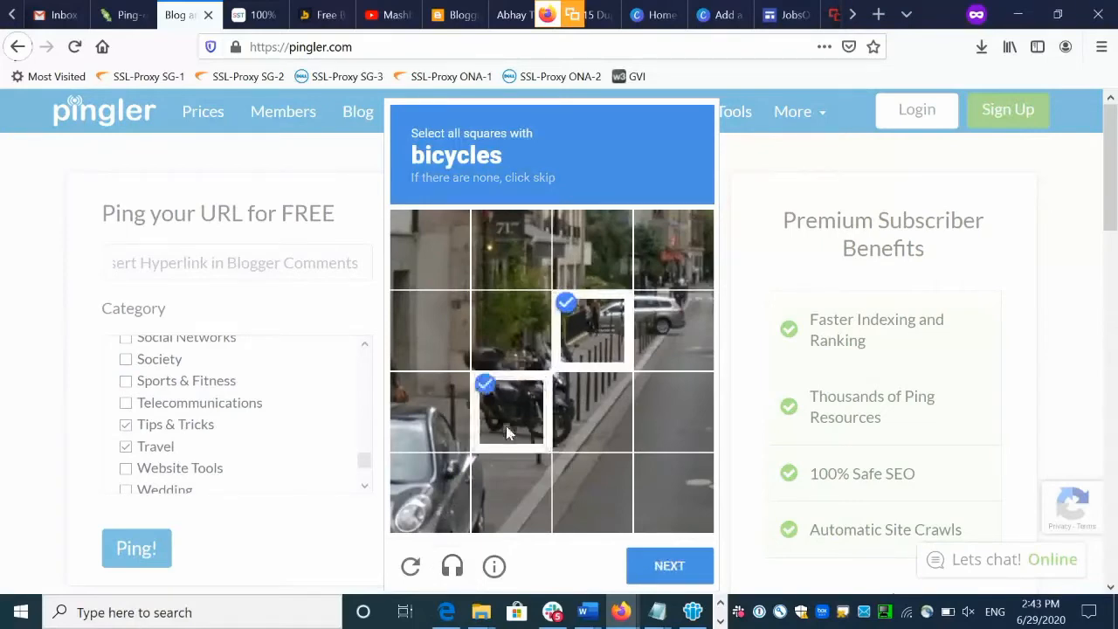
{"action": "left_click", "coordinate": [583, 430]}
{"action": "left_click", "coordinate": [666, 567]}
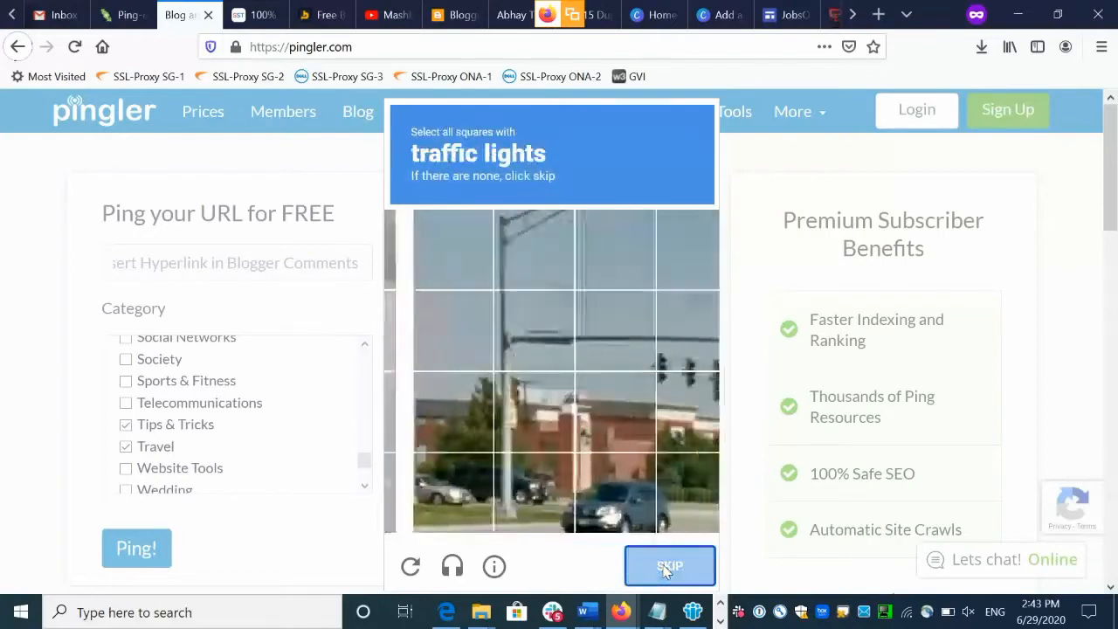
{"action": "left_click", "coordinate": [504, 336]}
{"action": "left_click", "coordinate": [673, 384]}
{"action": "left_click", "coordinate": [673, 330]}
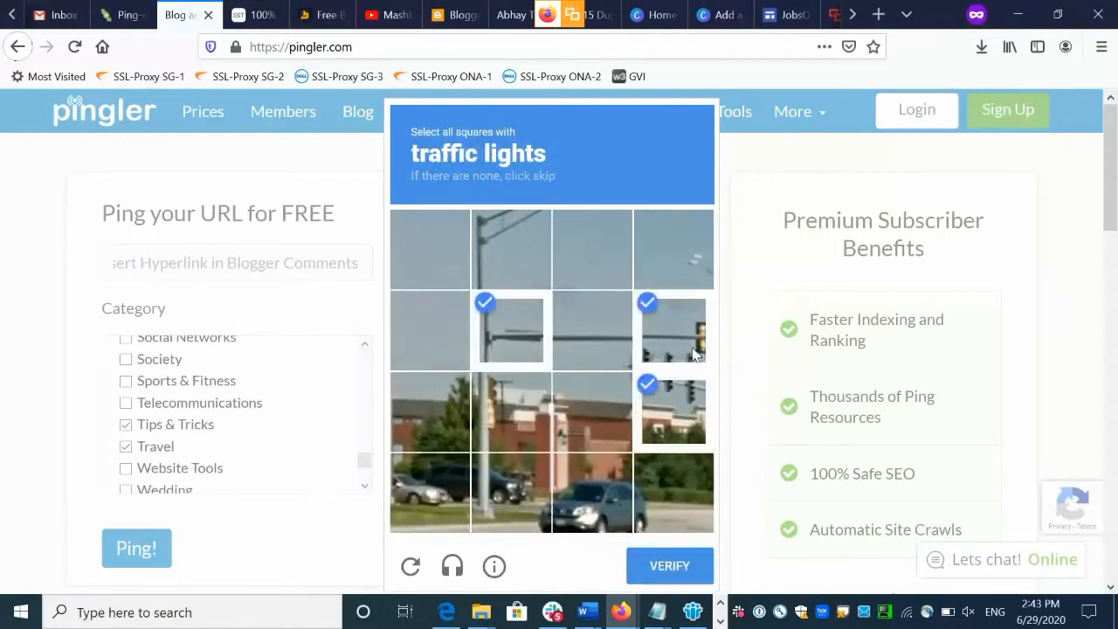
{"action": "left_click", "coordinate": [523, 309]}
{"action": "left_click", "coordinate": [670, 568]}
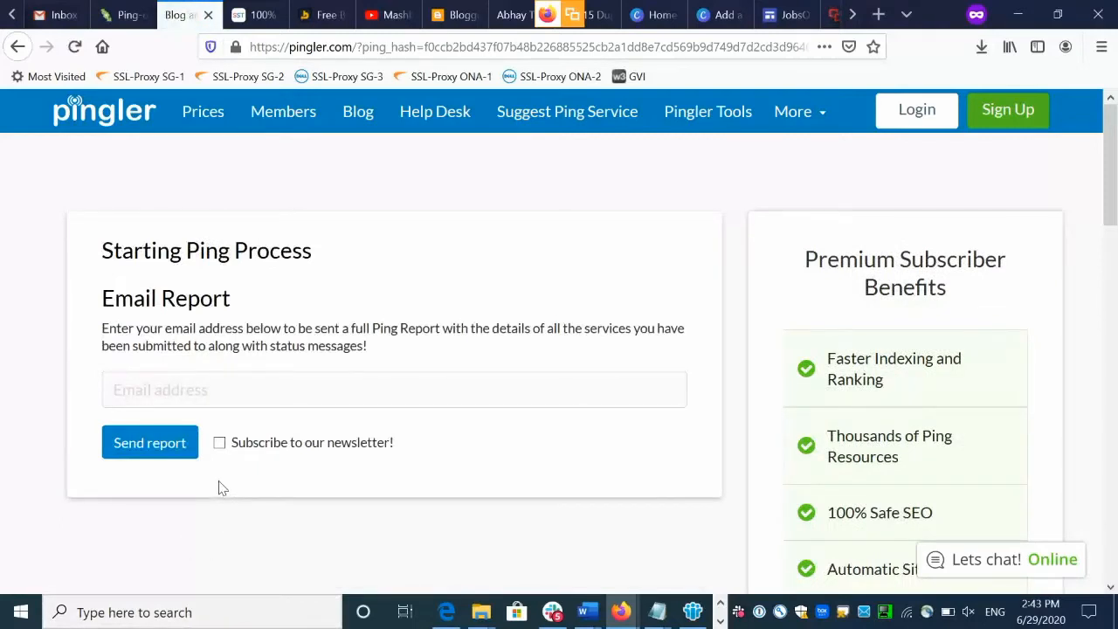
Step: Follow the ping process and review the per-service results through to the end of Pingler's report
{"action": "left_click_drag", "start_coordinate": [103, 250], "coordinate": [358, 258]}
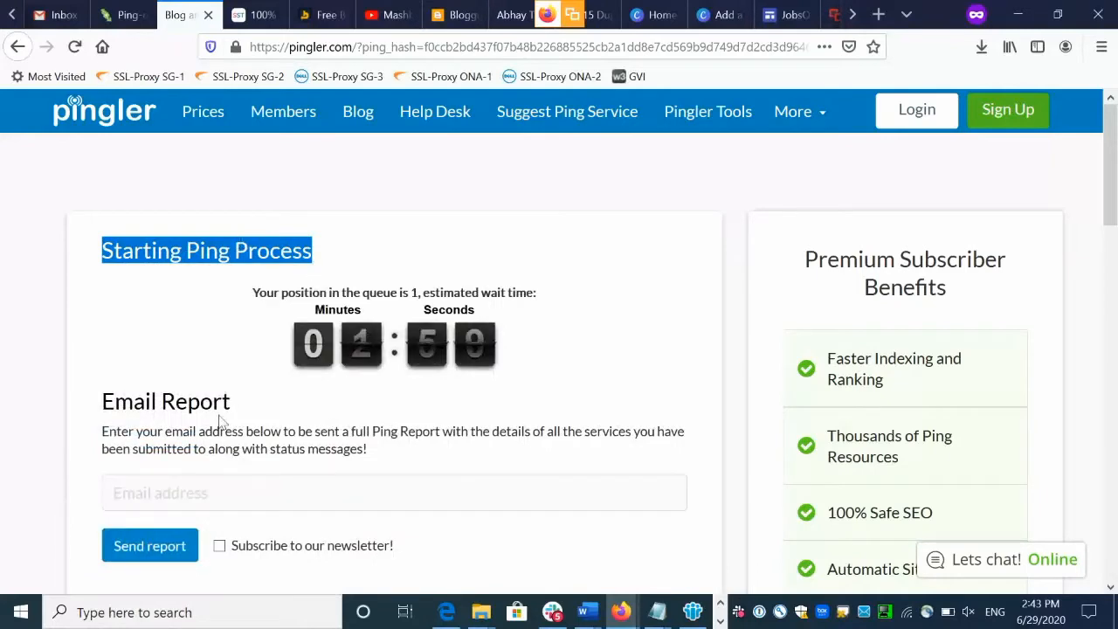
{"action": "mouse_move", "coordinate": [786, 465]}
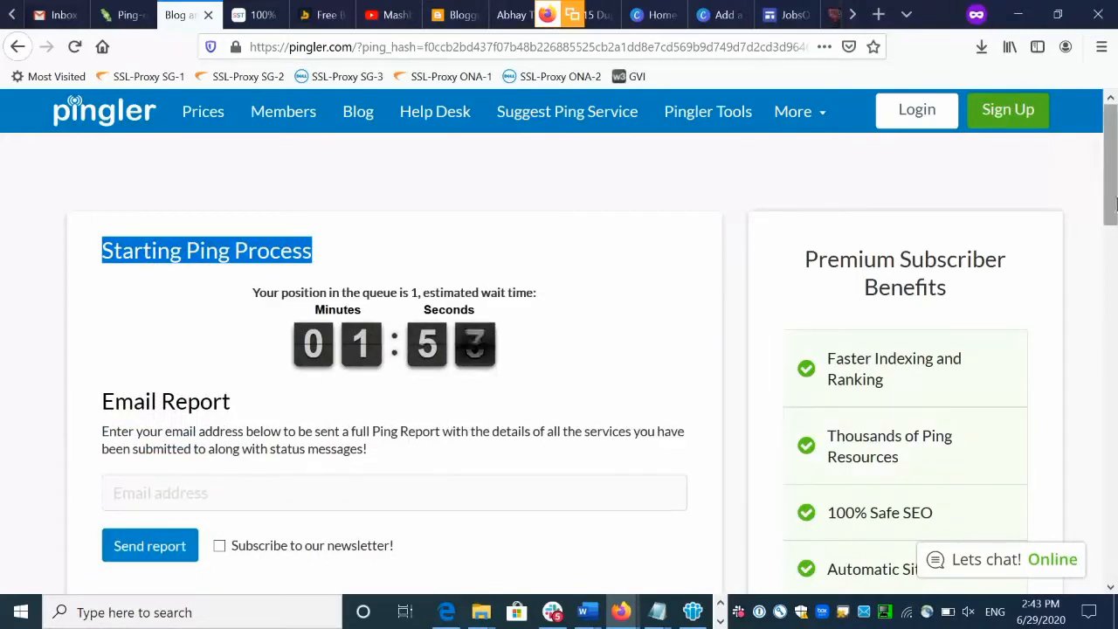
{"action": "left_click_drag", "start_coordinate": [1111, 204], "coordinate": [1113, 230]}
{"action": "left_click", "coordinate": [534, 216]}
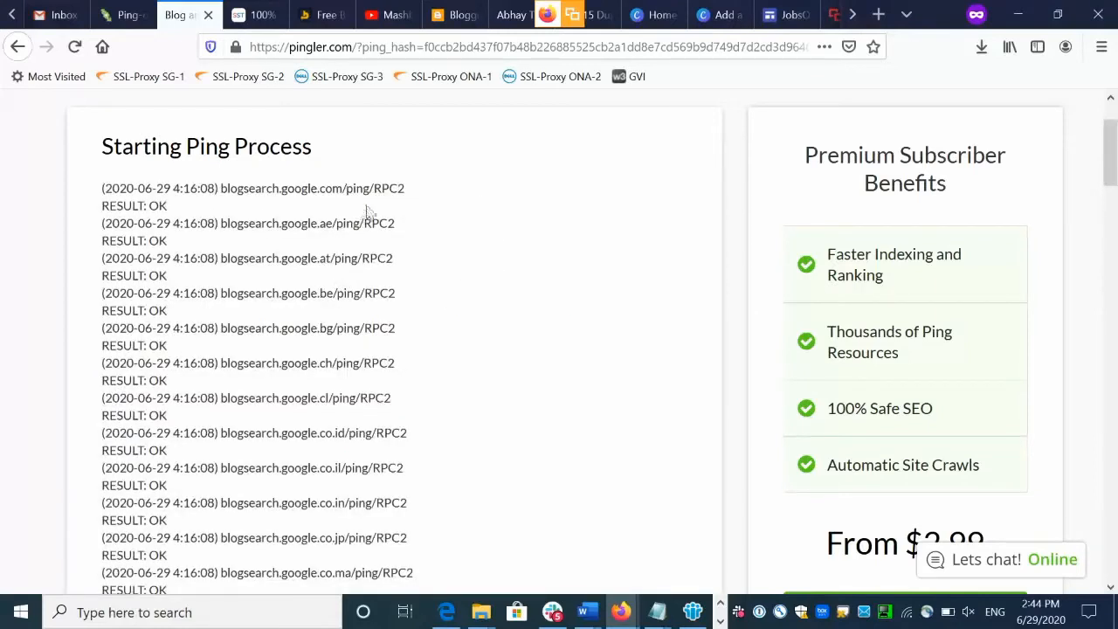
{"action": "mouse_move", "coordinate": [903, 299]}
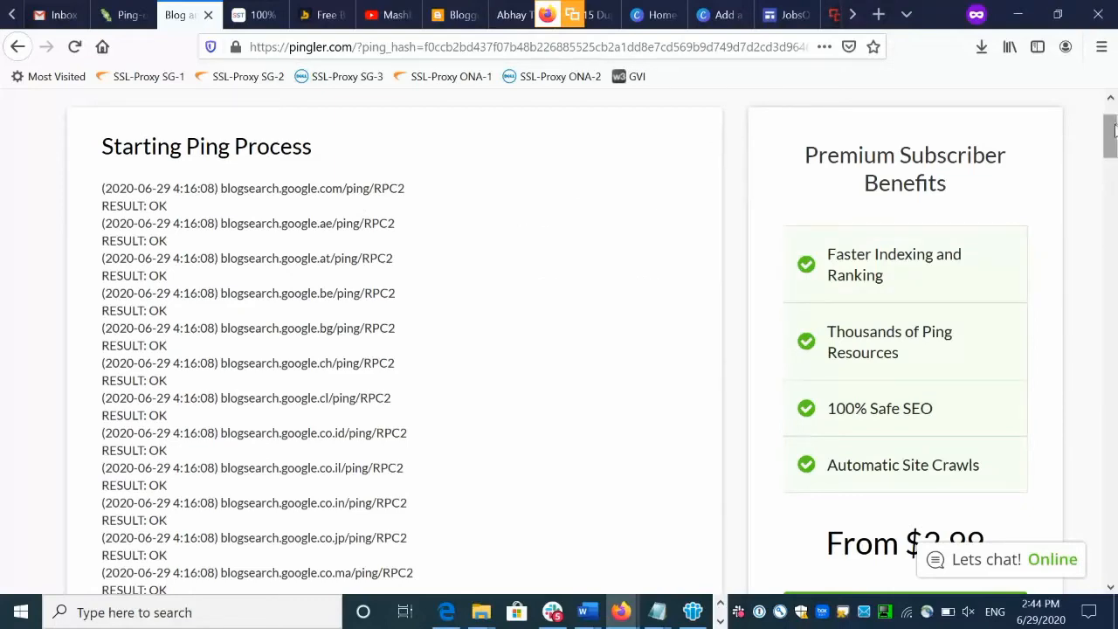
{"action": "left_click_drag", "start_coordinate": [1113, 129], "coordinate": [1113, 447]}
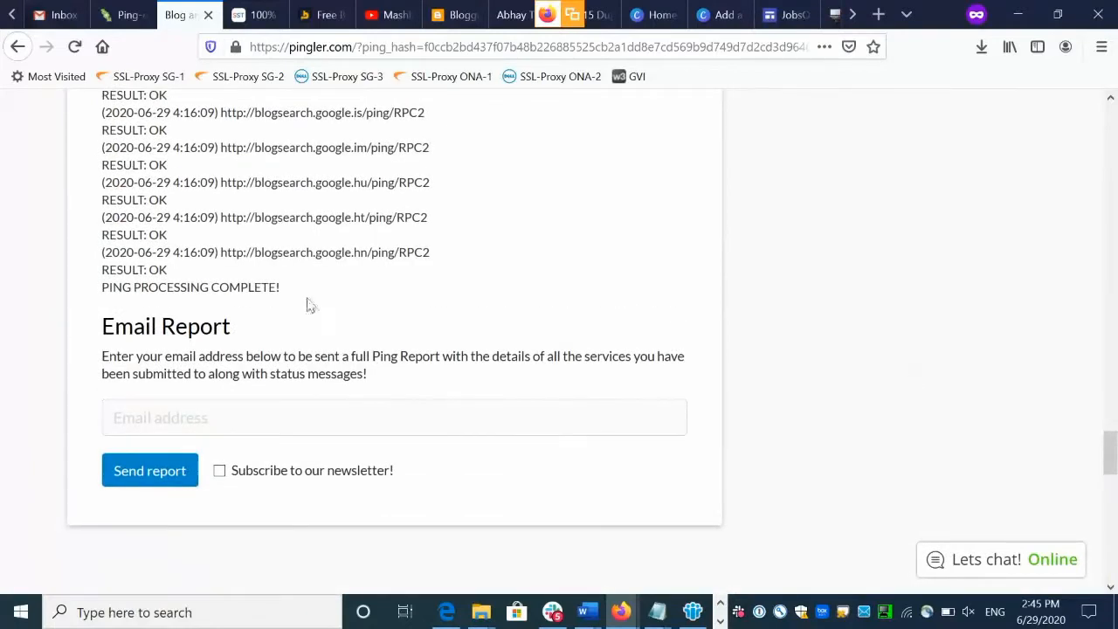
{"action": "left_click_drag", "start_coordinate": [289, 290], "coordinate": [104, 288]}
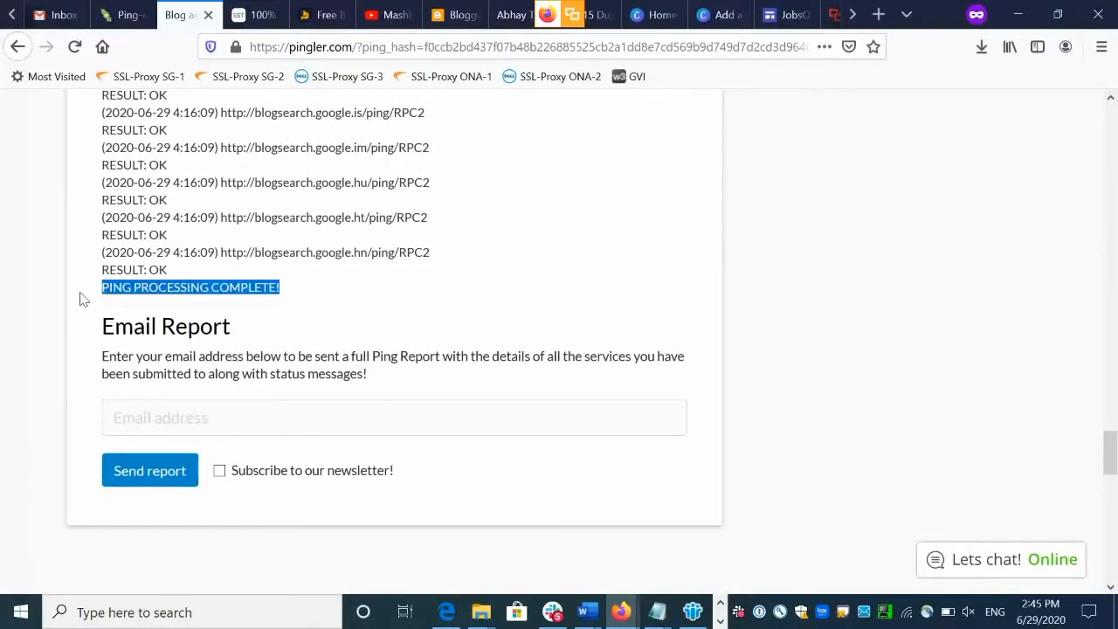
{"action": "left_click", "coordinate": [486, 273]}
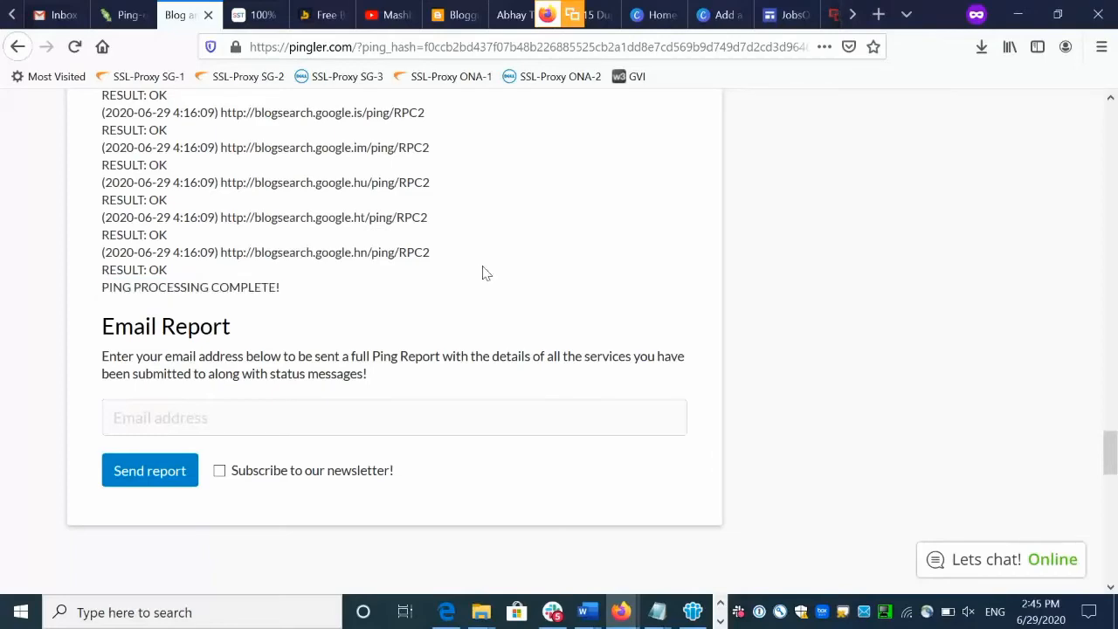
{"action": "scroll", "coordinate": [487, 274], "scroll_direction": "up", "scroll_amount": 10}
{"action": "scroll", "coordinate": [486, 274], "scroll_direction": "up", "scroll_amount": 5}
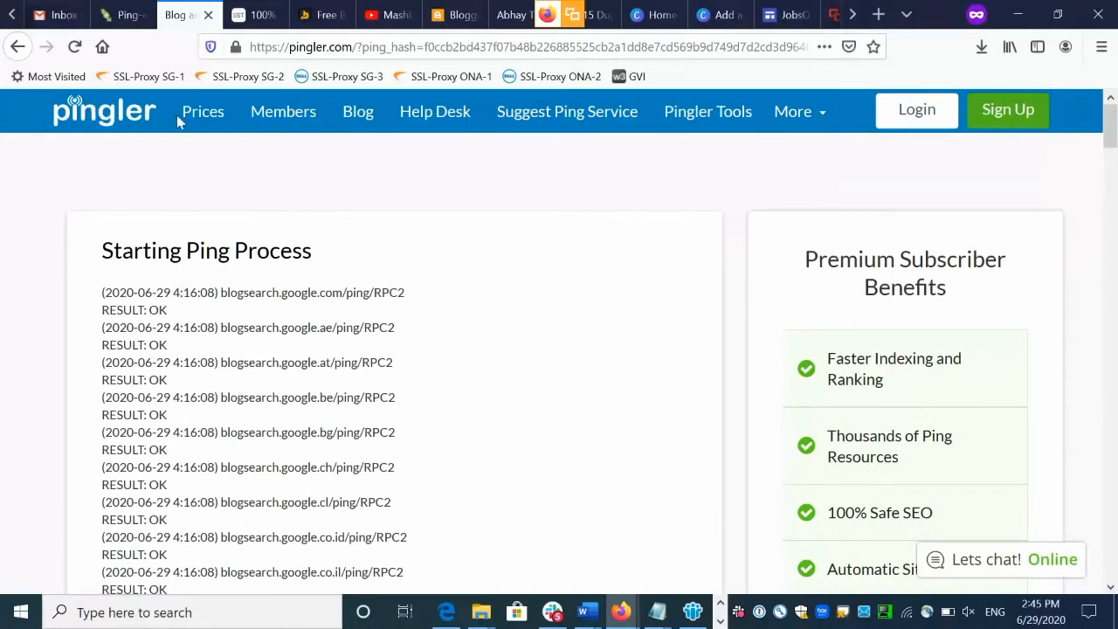
Step: Switch to the Small SEO Tools site and open the Backlink Maker from its BackLink Tools section
{"action": "left_click", "coordinate": [245, 19]}
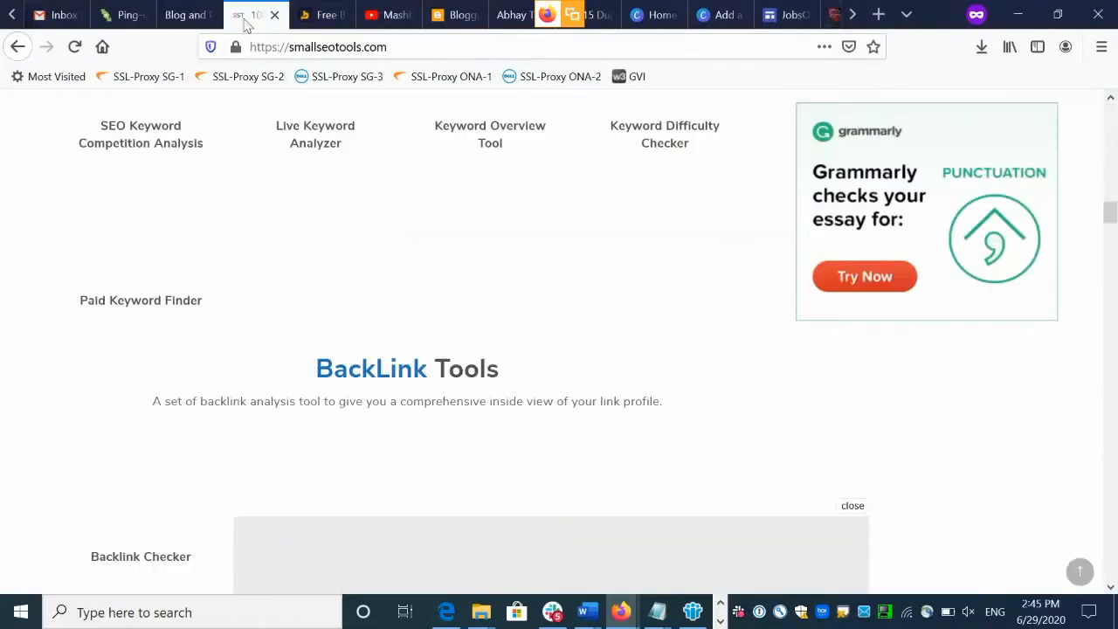
{"action": "scroll", "coordinate": [341, 308], "scroll_direction": "up", "scroll_amount": 15}
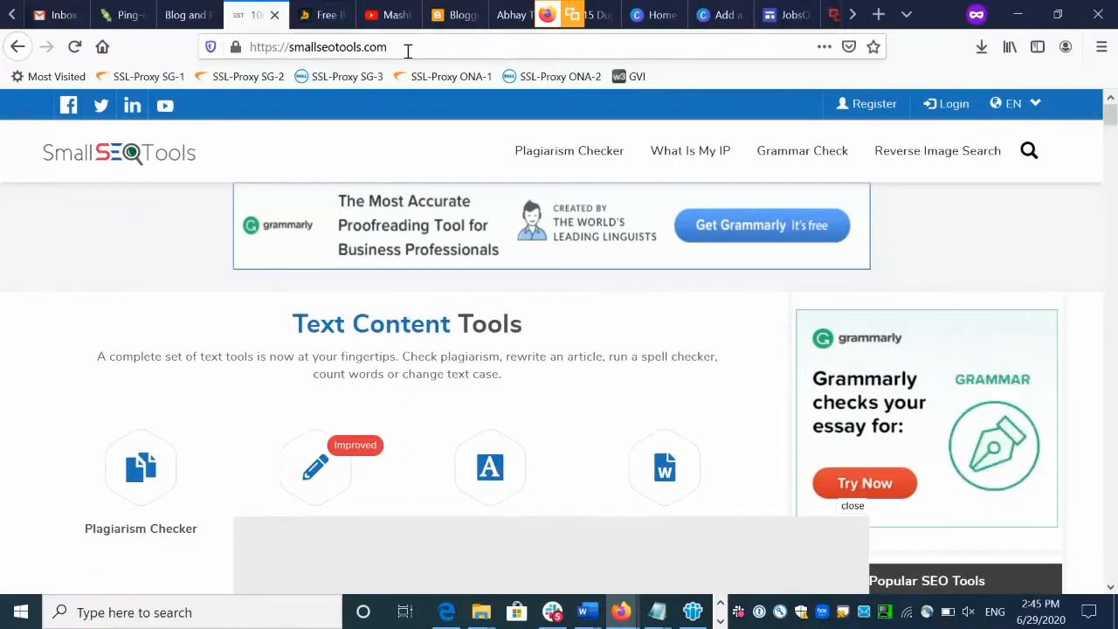
{"action": "left_click_drag", "start_coordinate": [401, 48], "coordinate": [212, 48]}
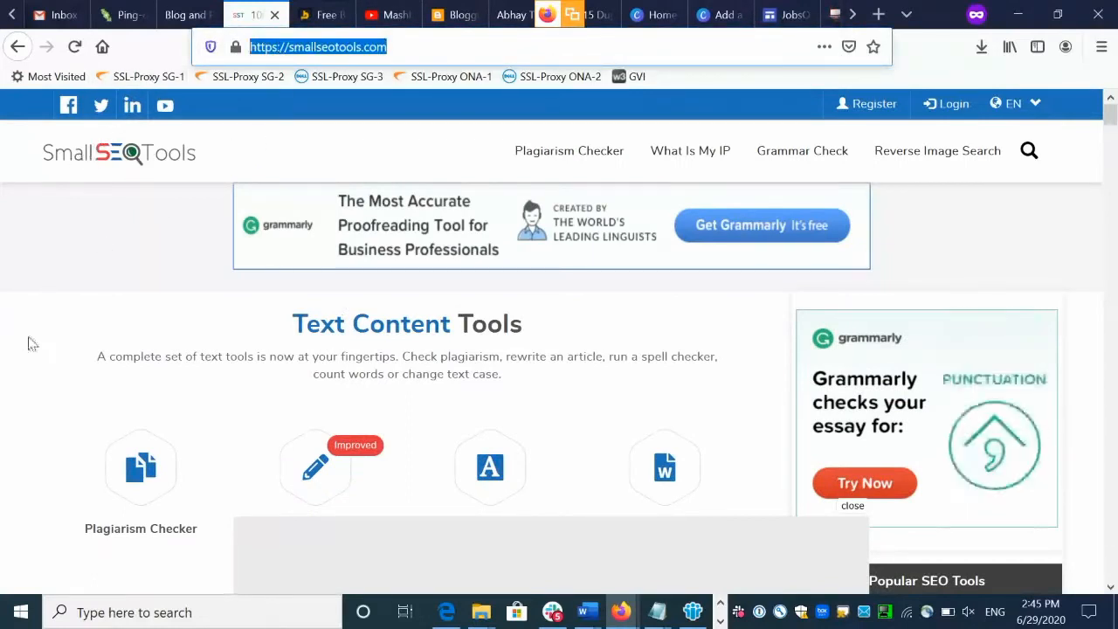
{"action": "left_click_drag", "start_coordinate": [1108, 120], "coordinate": [1111, 191]}
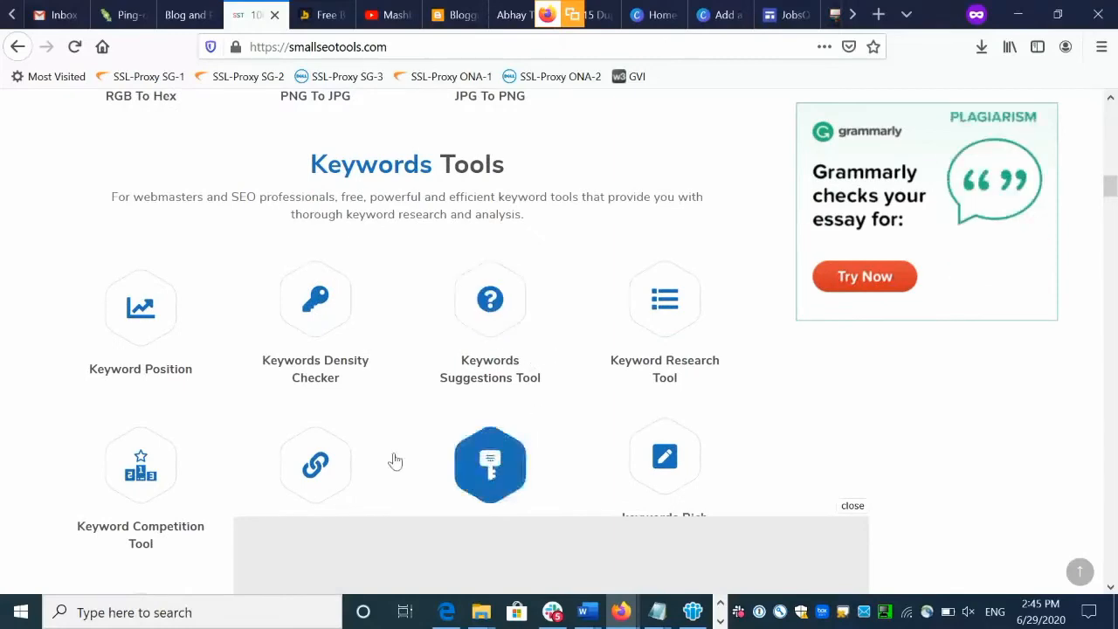
{"action": "left_click_drag", "start_coordinate": [1111, 184], "coordinate": [1112, 221]}
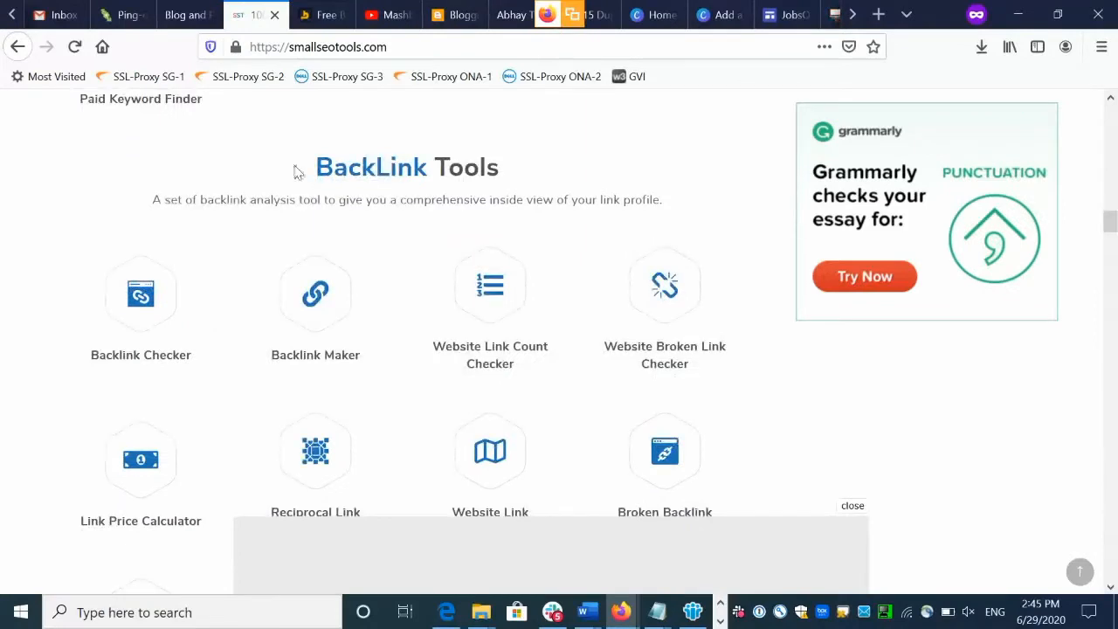
{"action": "left_click_drag", "start_coordinate": [294, 171], "coordinate": [540, 188]}
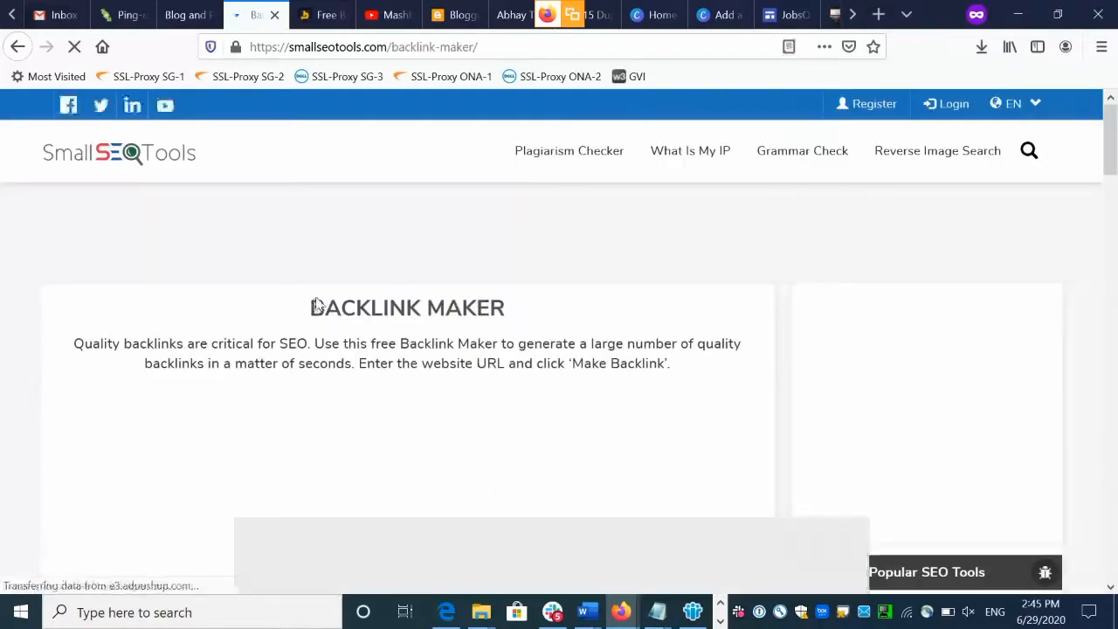
Step: Copy the link of the blog's 'How to Insert Hyperlink in Blogger Comments' post into the Backlink Maker's URL field
{"action": "left_click_drag", "start_coordinate": [1114, 131], "coordinate": [1115, 182]}
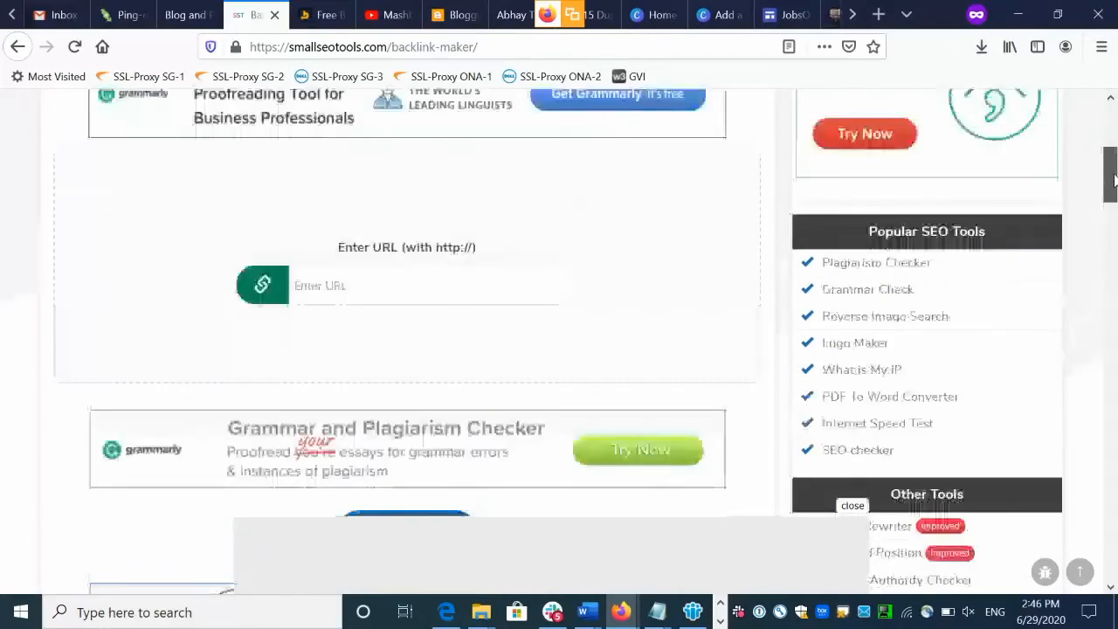
{"action": "left_click", "coordinate": [504, 22]}
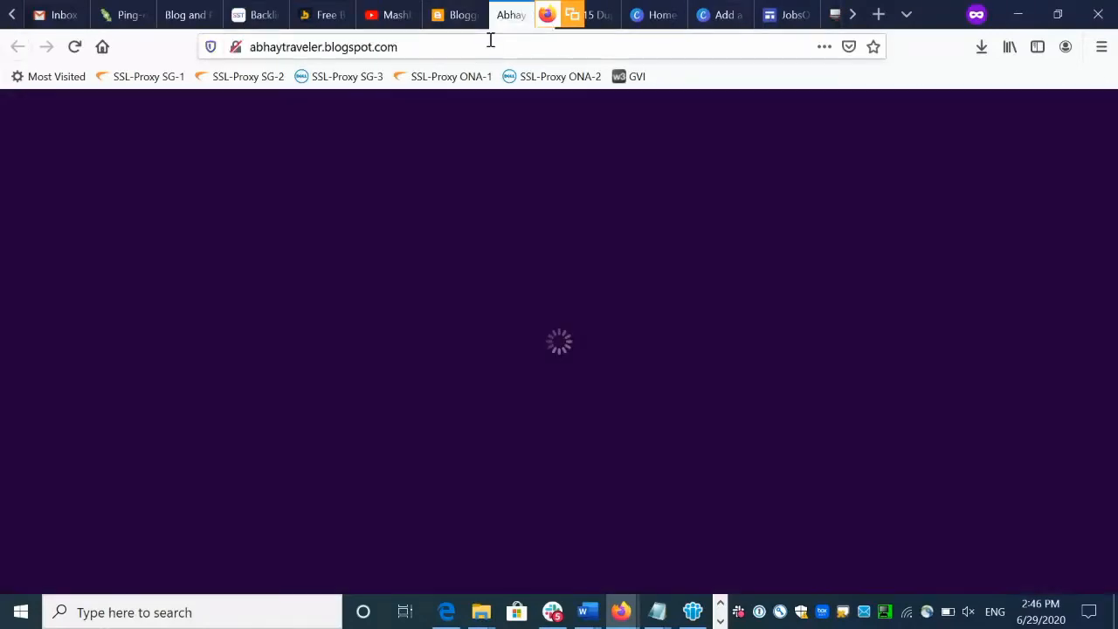
{"action": "left_click", "coordinate": [482, 41]}
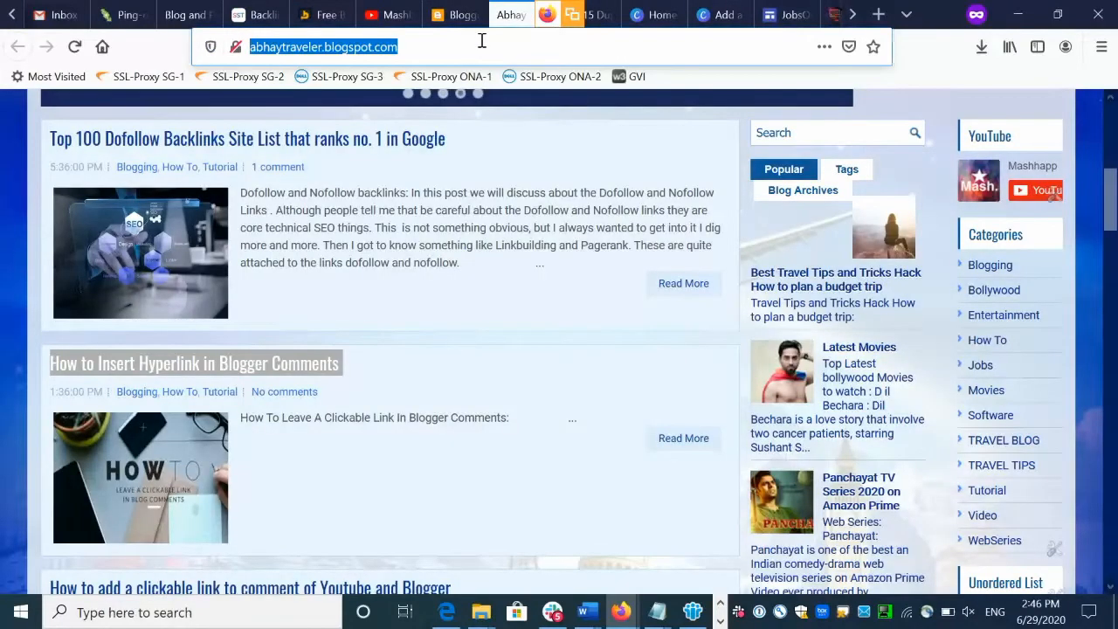
{"action": "right_click", "coordinate": [262, 372]}
{"action": "left_click", "coordinate": [306, 473]}
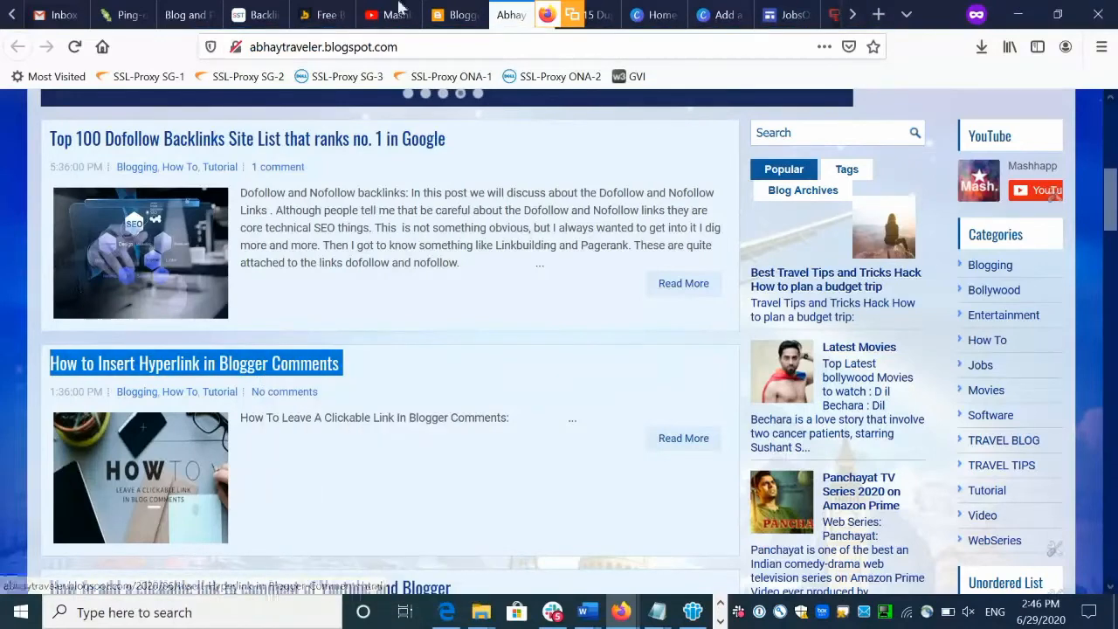
{"action": "left_click", "coordinate": [254, 14]}
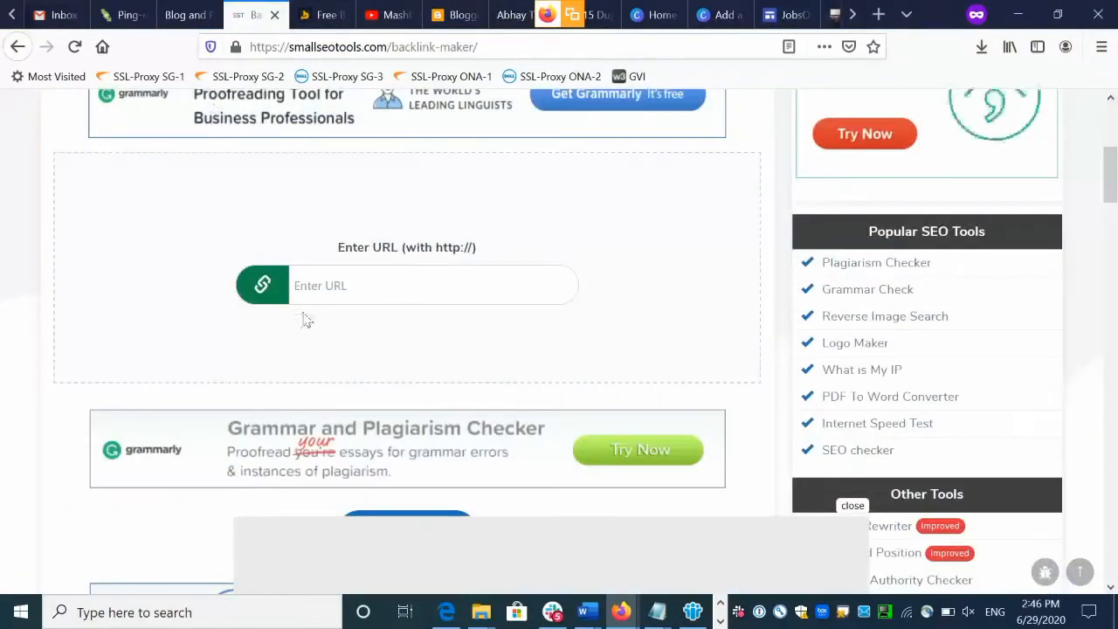
{"action": "left_click", "coordinate": [329, 295]}
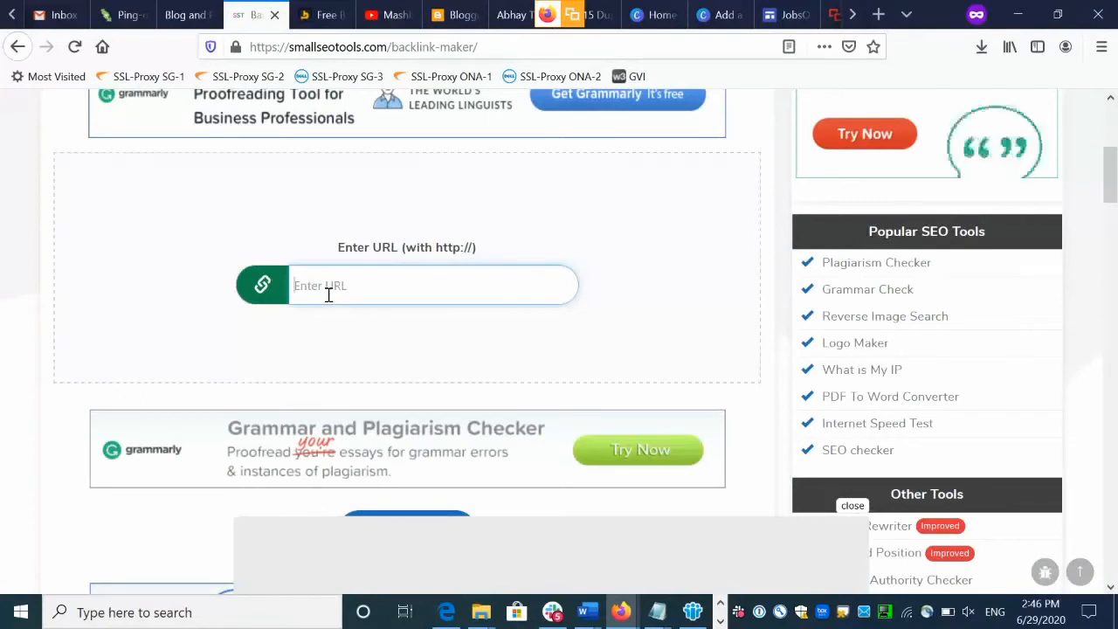
{"action": "key", "text": "ctrl+v"}
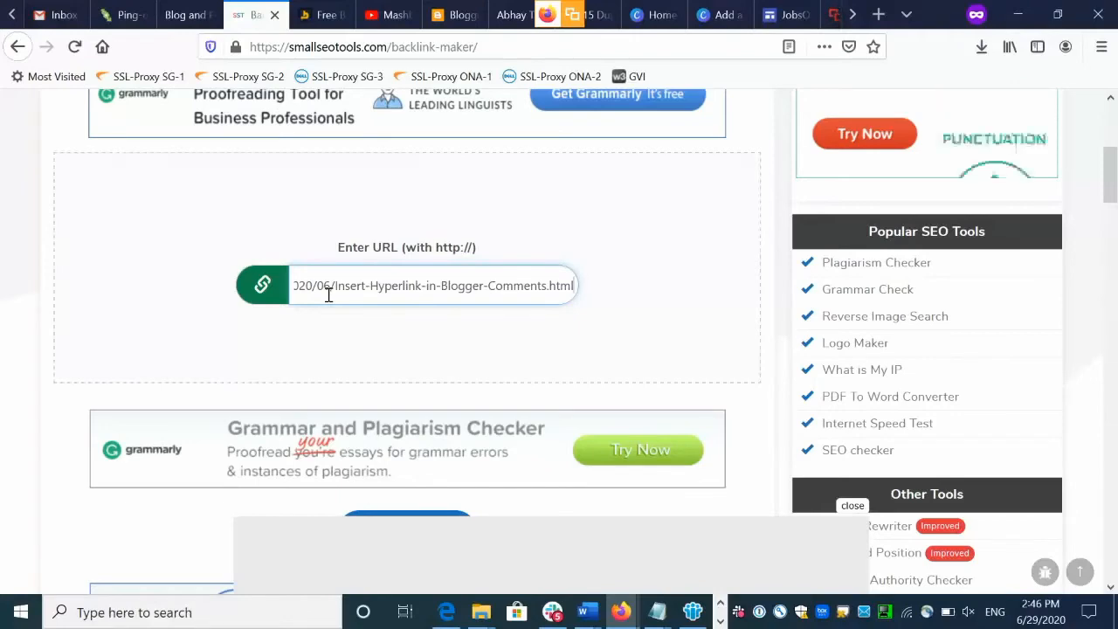
Step: Run Make Backlink for the entered post URL and follow the status of each generated backlink in the results table
{"action": "left_click_drag", "start_coordinate": [1112, 179], "coordinate": [1112, 215]}
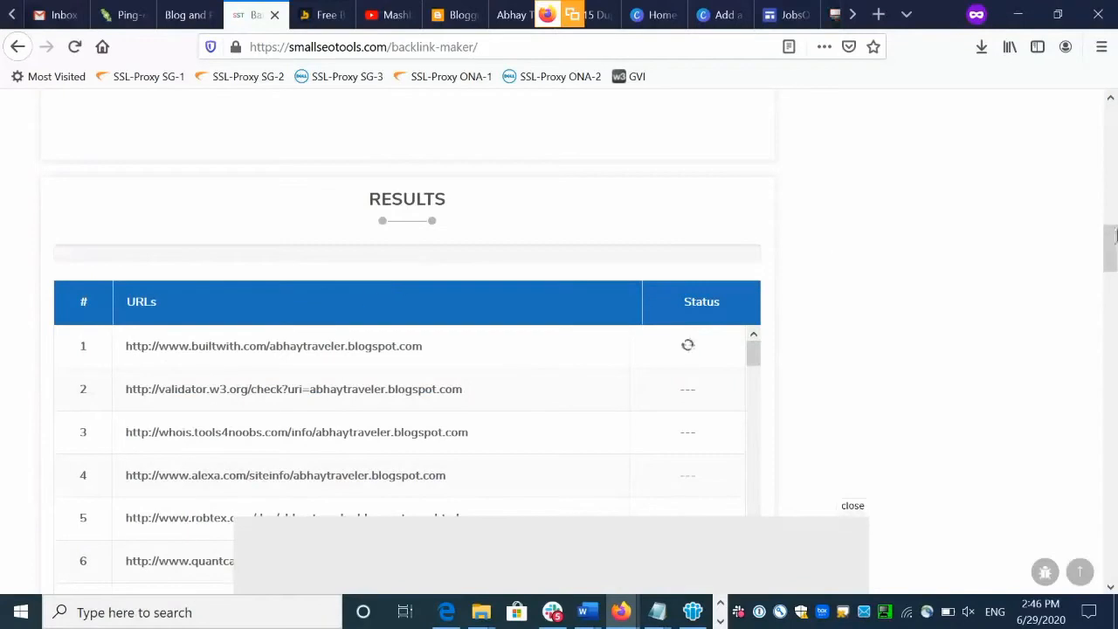
{"action": "left_click_drag", "start_coordinate": [1115, 234], "coordinate": [1114, 257]}
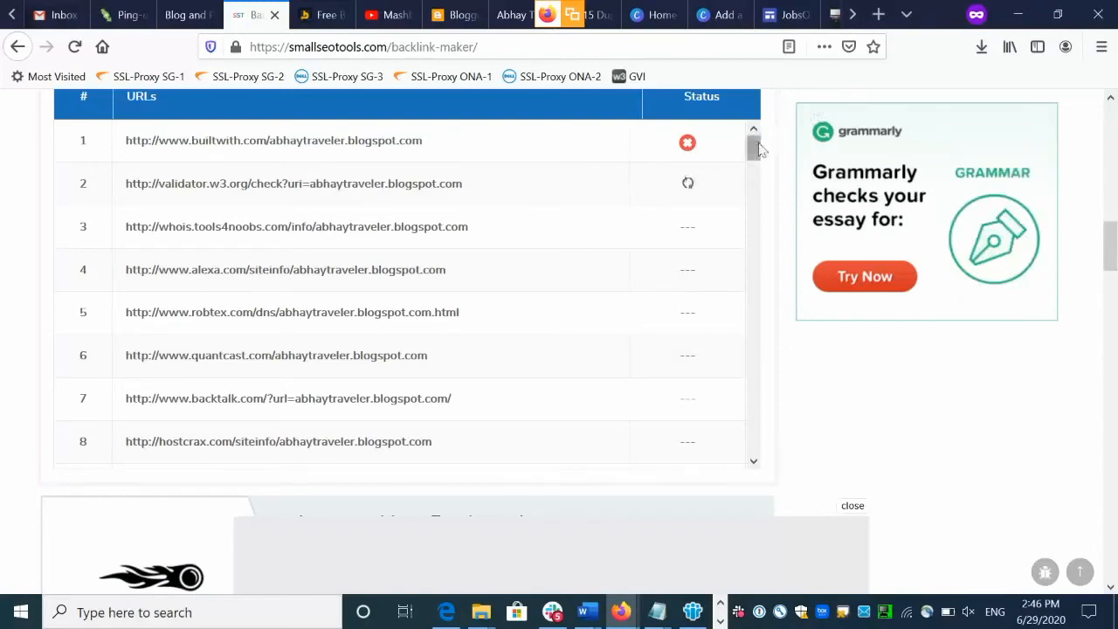
{"action": "left_click_drag", "start_coordinate": [758, 150], "coordinate": [760, 155]}
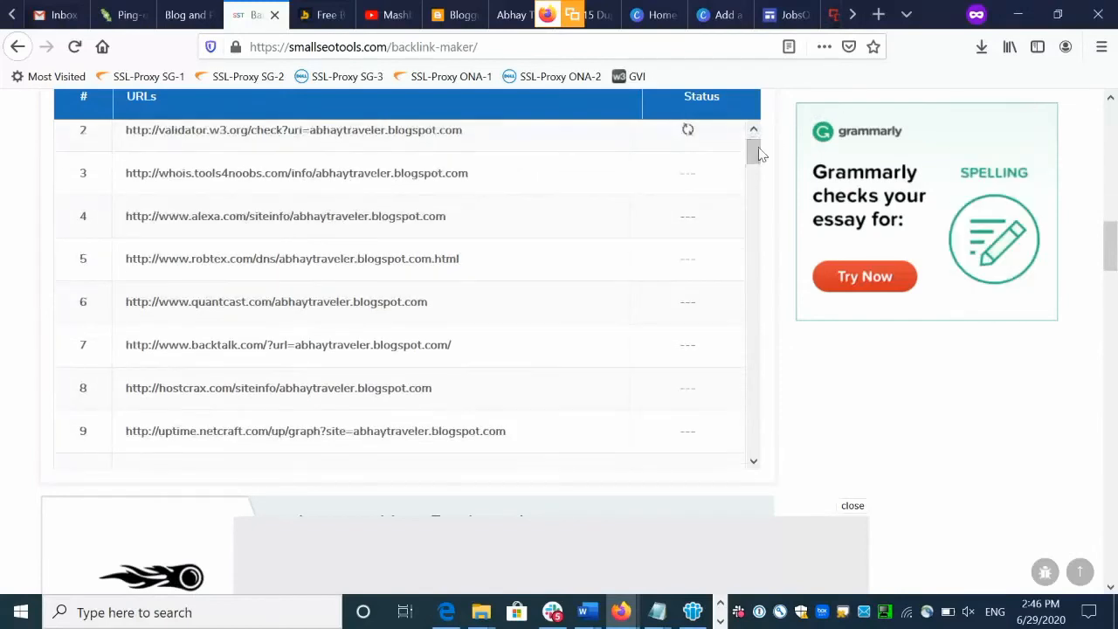
{"action": "left_click", "coordinate": [1115, 274]}
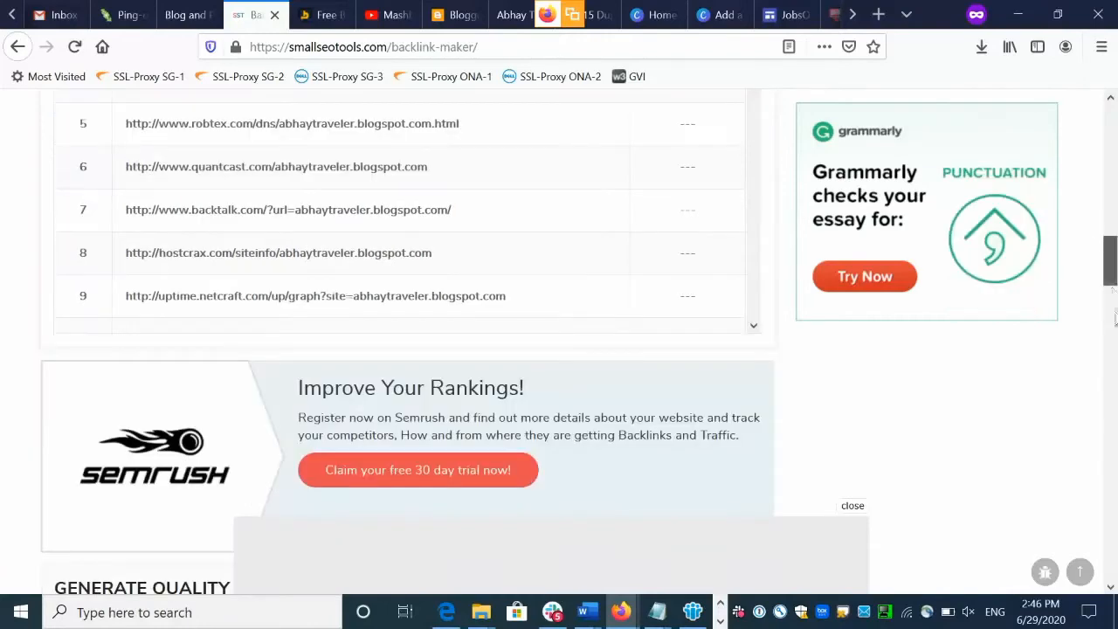
{"action": "left_click_drag", "start_coordinate": [1116, 274], "coordinate": [1115, 243]}
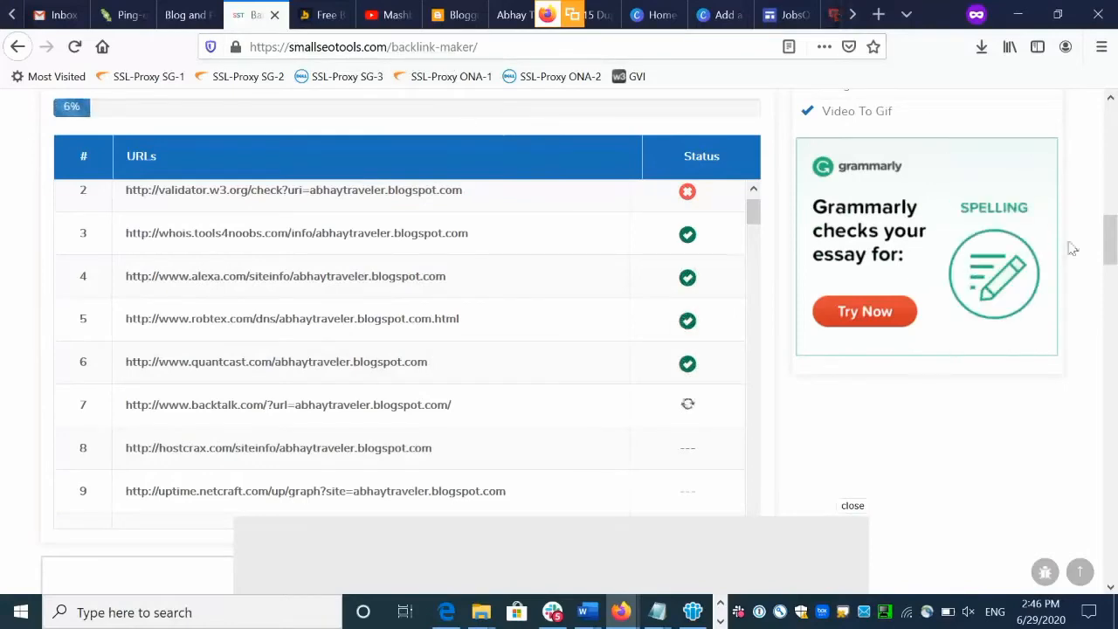
{"action": "left_click_drag", "start_coordinate": [1113, 236], "coordinate": [1113, 246]}
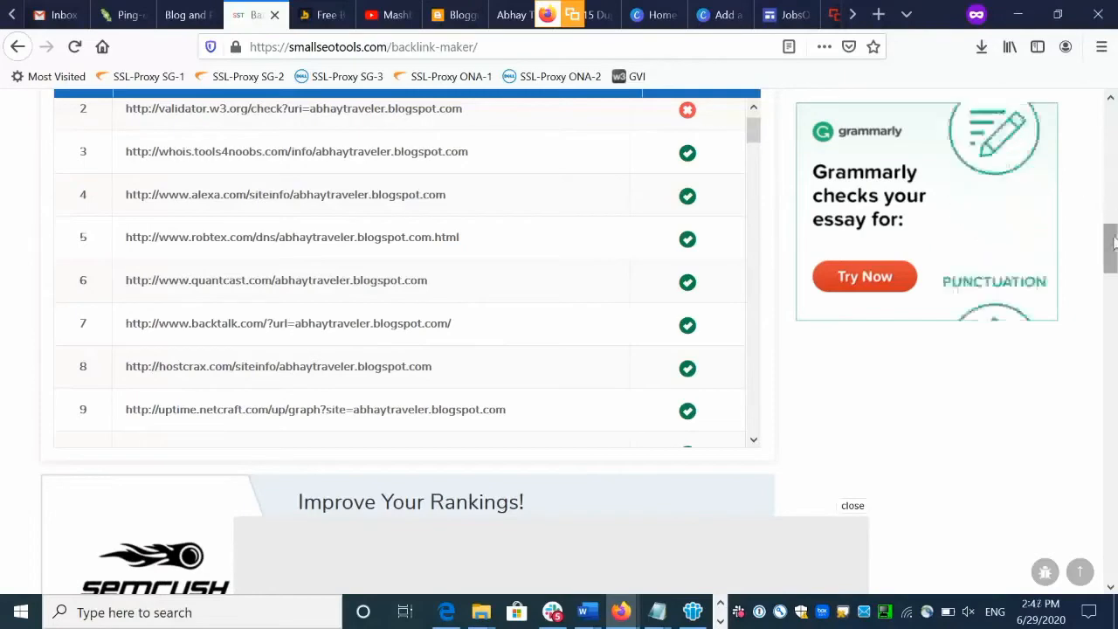
{"action": "left_click_drag", "start_coordinate": [1111, 245], "coordinate": [1113, 197]}
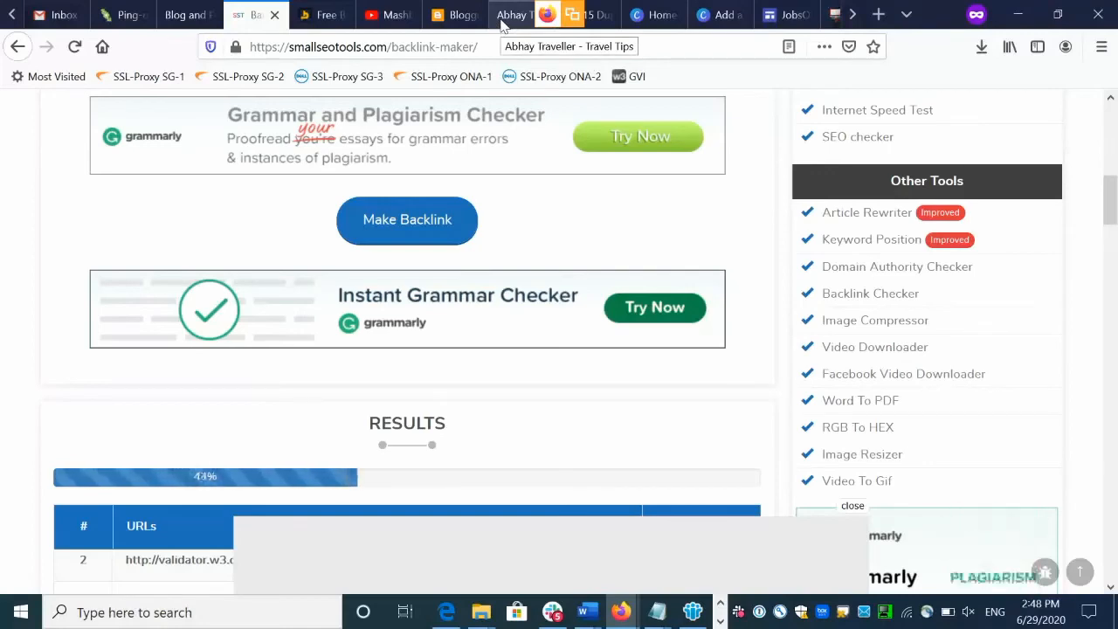
Step: Open the 'Top 100 Dofollow Backlinks Site List that ranks no. 1 in Google' post on the blog
{"action": "left_click", "coordinate": [502, 16]}
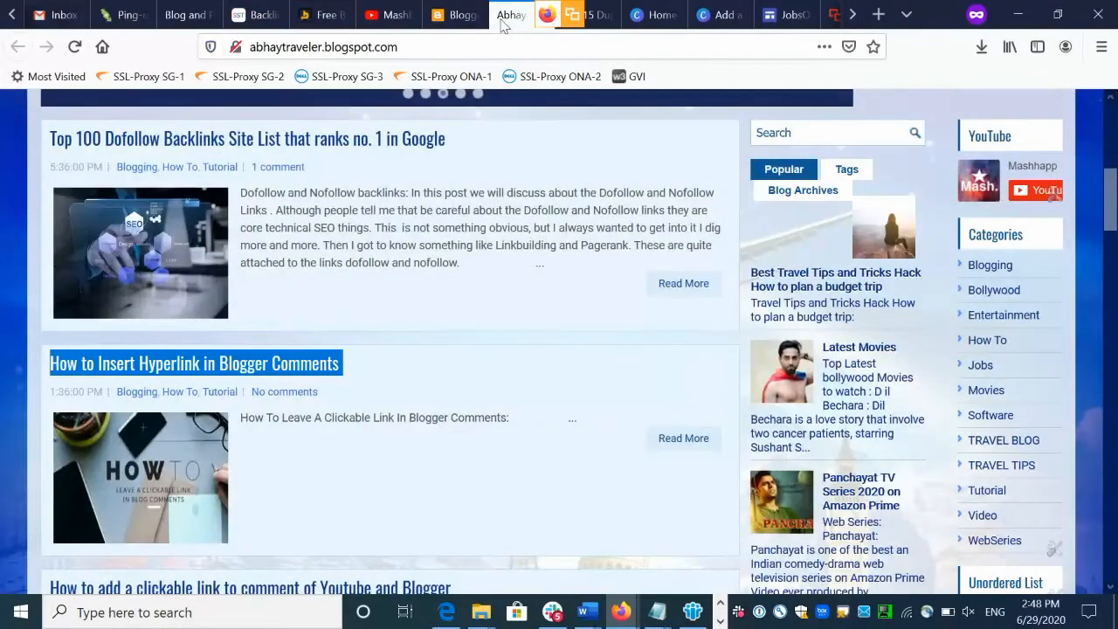
{"action": "left_click", "coordinate": [489, 154]}
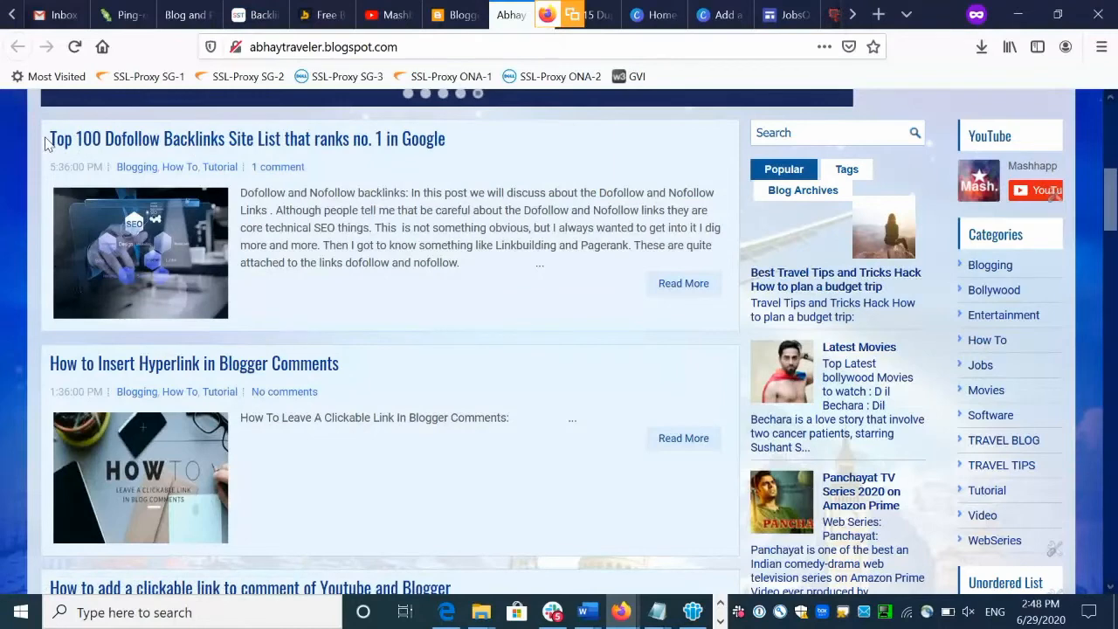
{"action": "left_click_drag", "start_coordinate": [45, 142], "coordinate": [489, 134]}
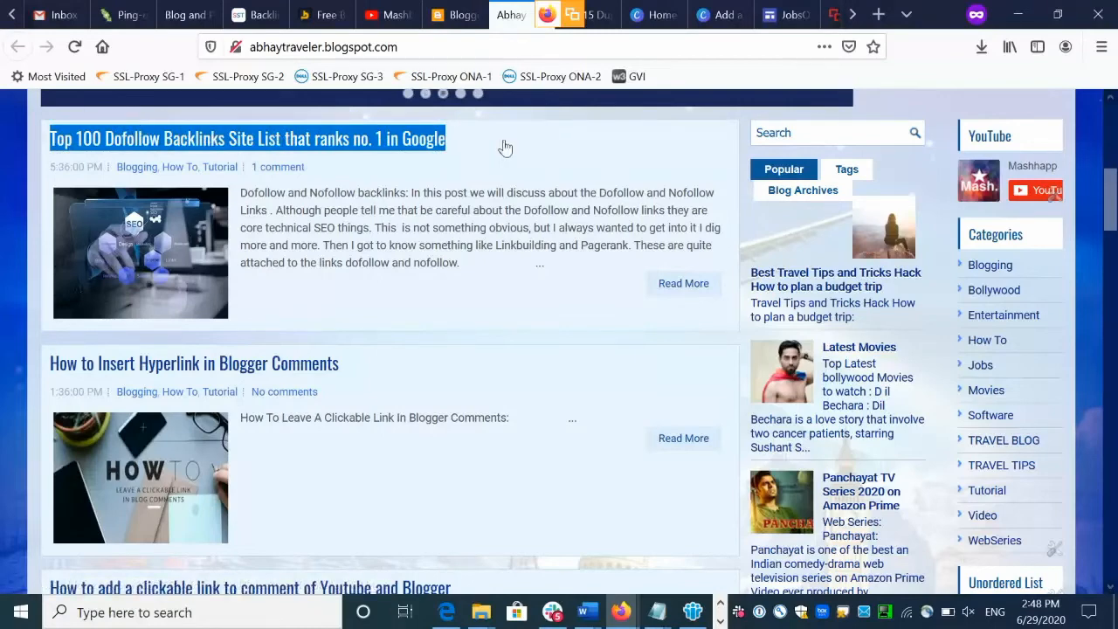
{"action": "left_click", "coordinate": [479, 188]}
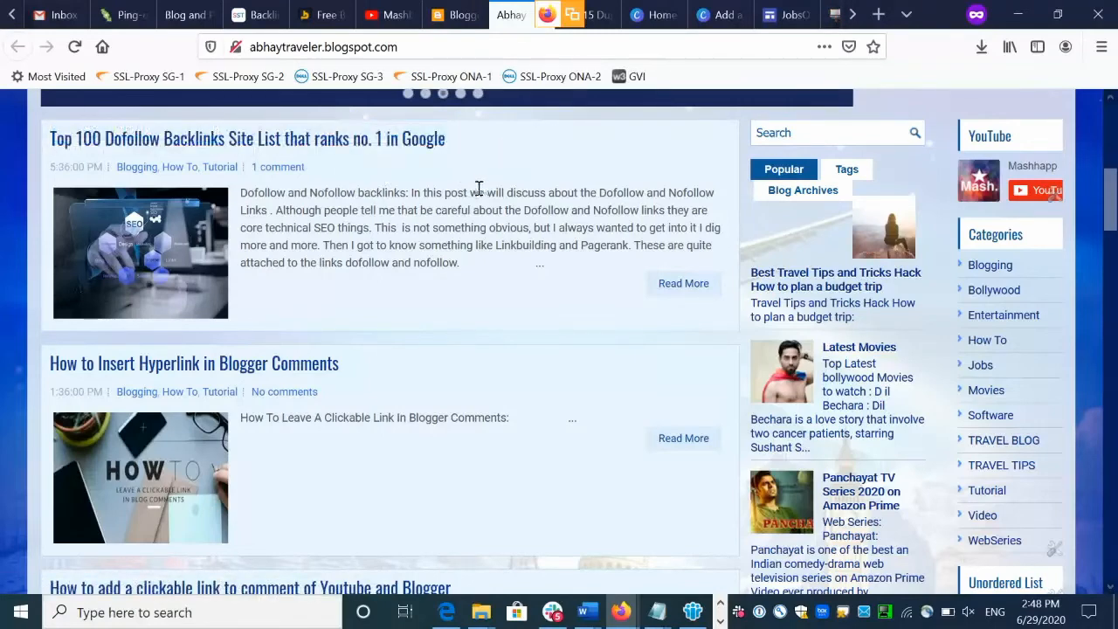
{"action": "left_click", "coordinate": [393, 149]}
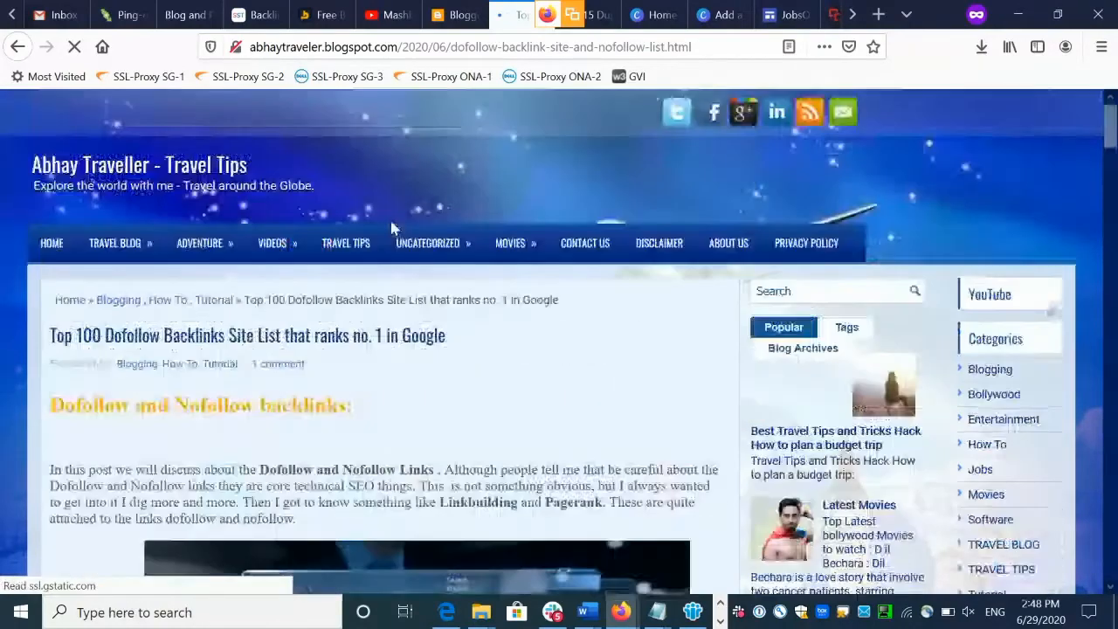
Step: Return to the Backlink Maker and review the status of the generated backlinks further down the results list
{"action": "left_click", "coordinate": [253, 22]}
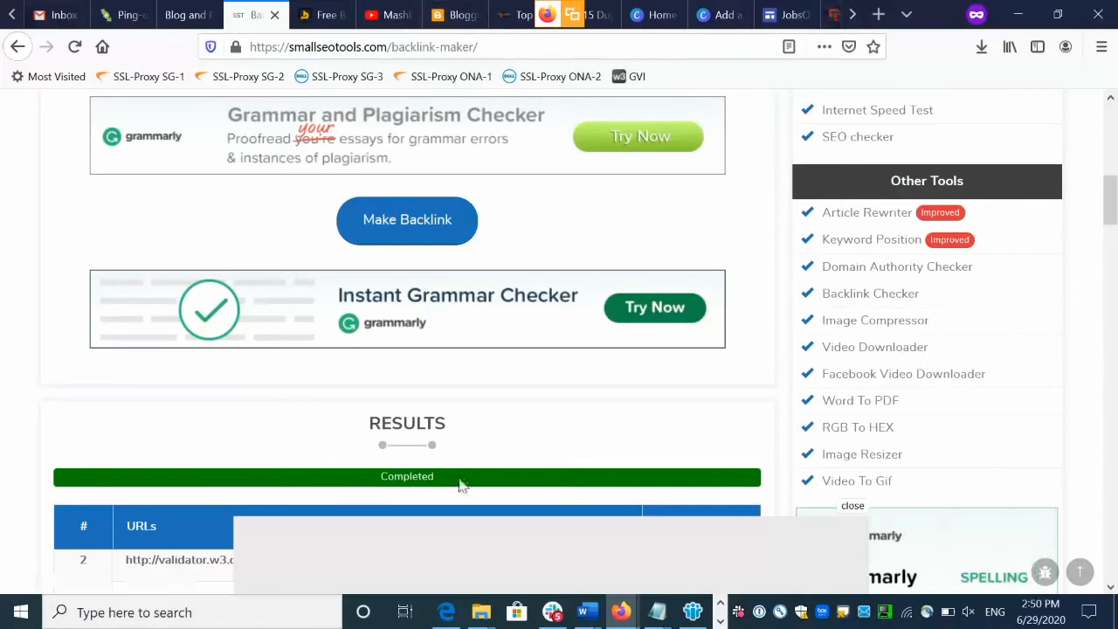
{"action": "scroll", "coordinate": [1108, 210], "scroll_direction": "down", "scroll_amount": 4}
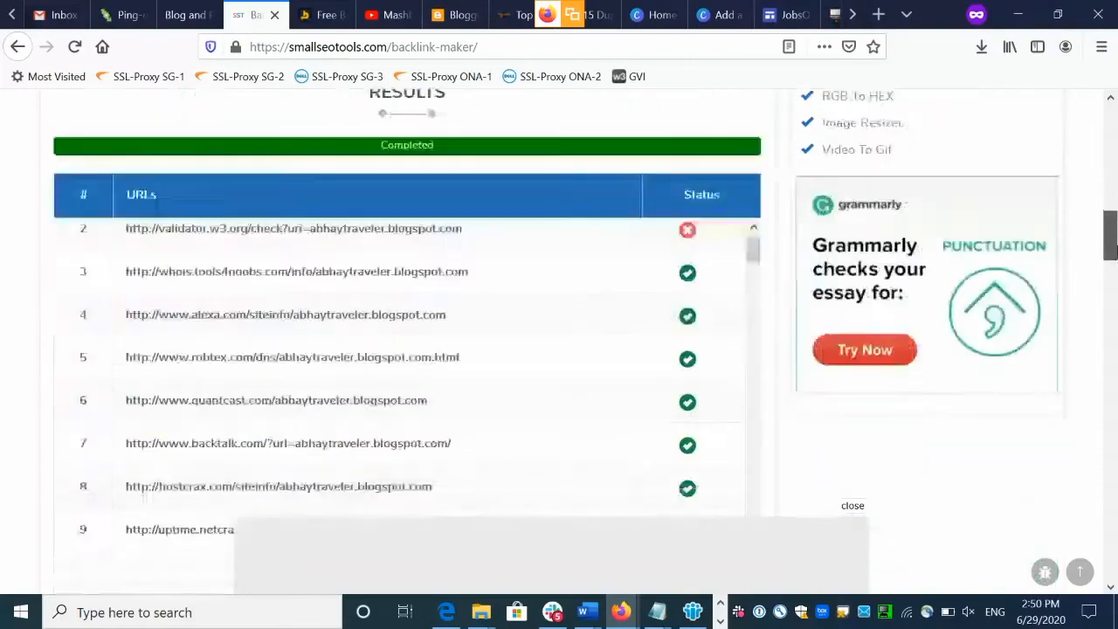
{"action": "scroll", "coordinate": [1107, 236], "scroll_direction": "down", "scroll_amount": 2}
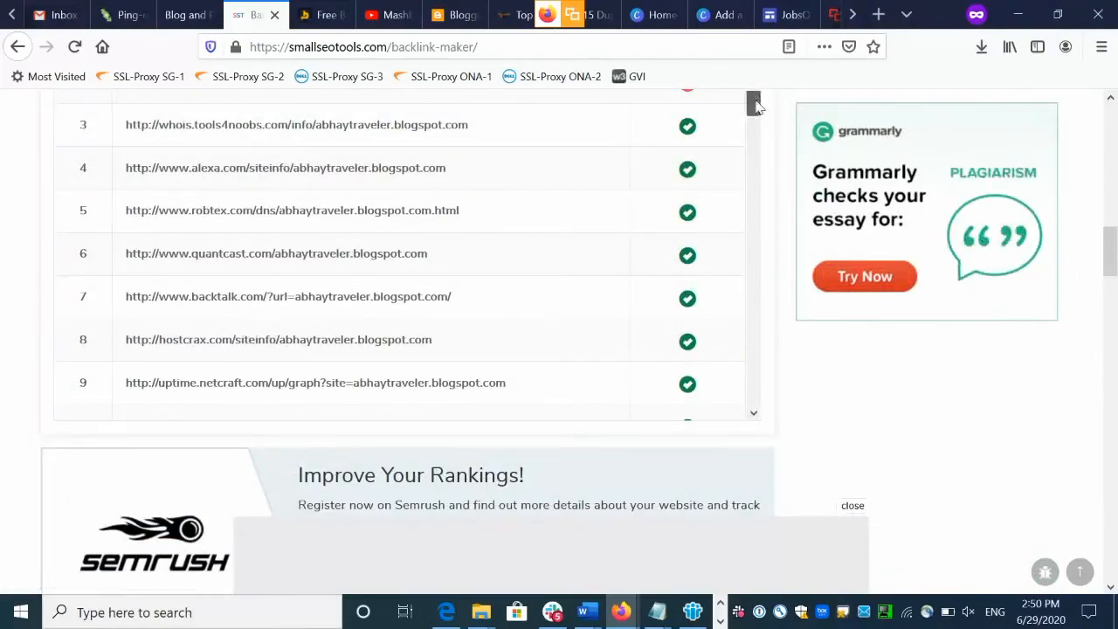
{"action": "left_click_drag", "start_coordinate": [754, 105], "coordinate": [761, 337]}
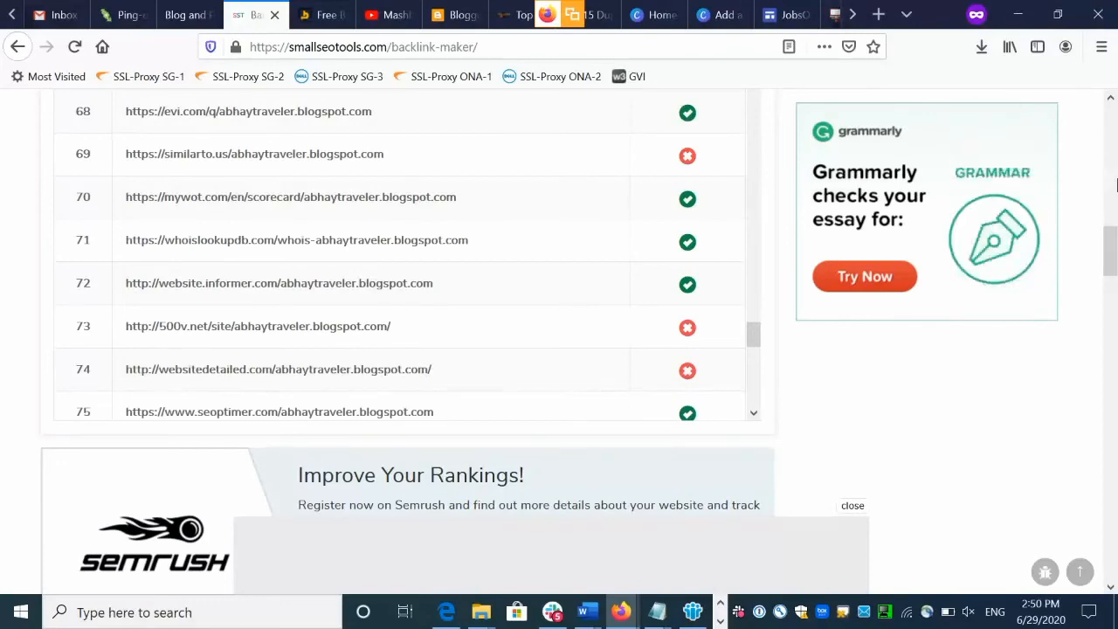
Step: Leave the generated backlink results and open the Small SEO Tools home page
{"action": "left_click_drag", "start_coordinate": [1113, 253], "coordinate": [1114, 131]}
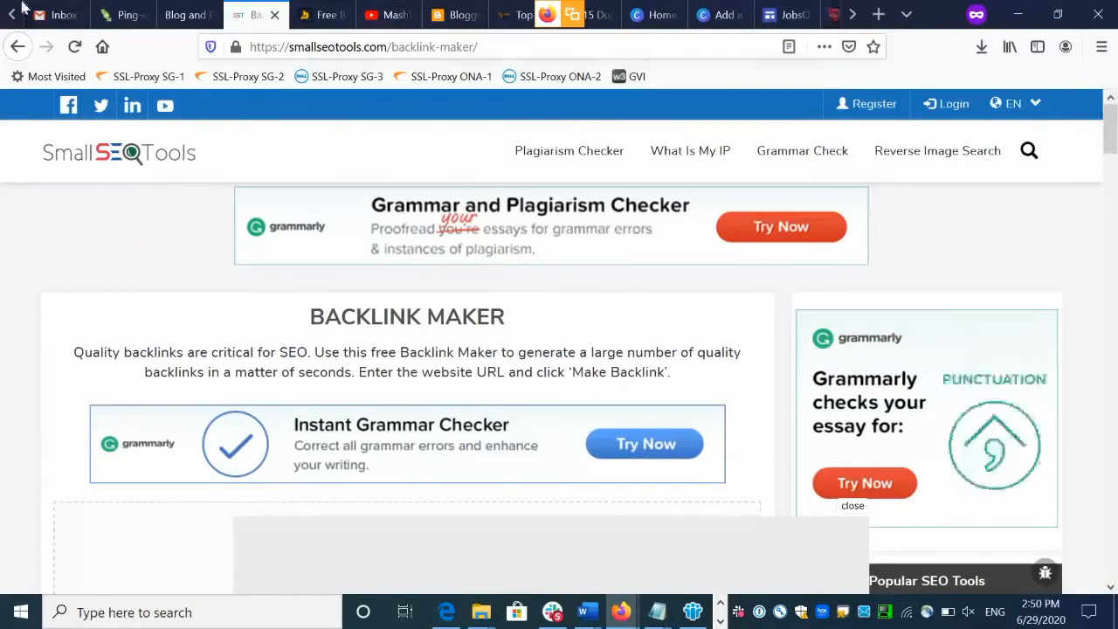
{"action": "left_click", "coordinate": [19, 41]}
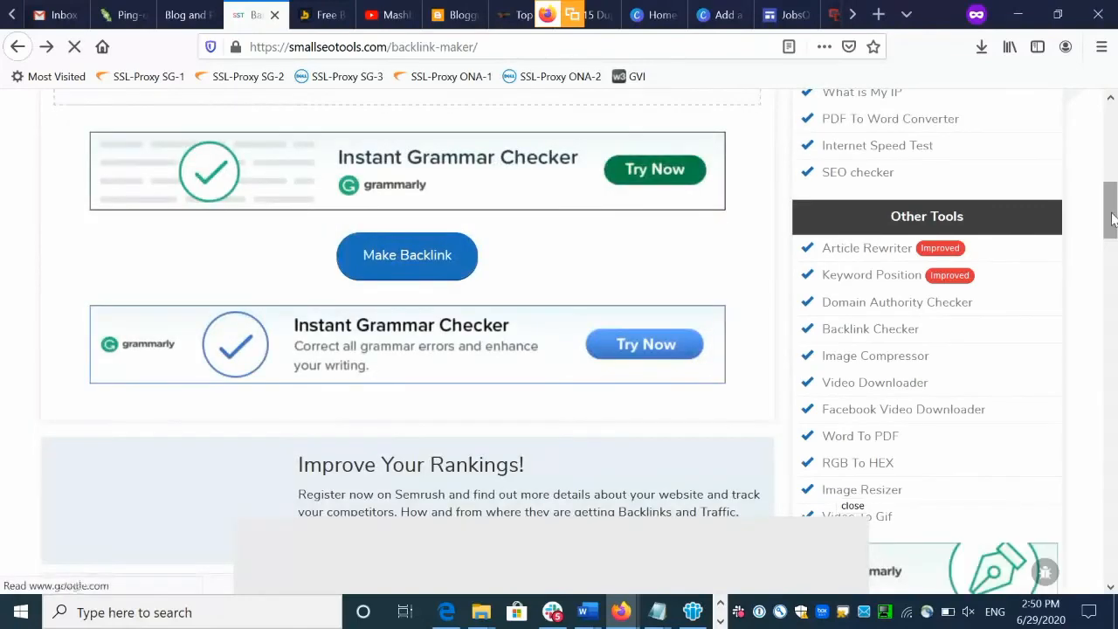
{"action": "left_click_drag", "start_coordinate": [1109, 223], "coordinate": [1115, 179]}
{"action": "key", "text": "Return"}
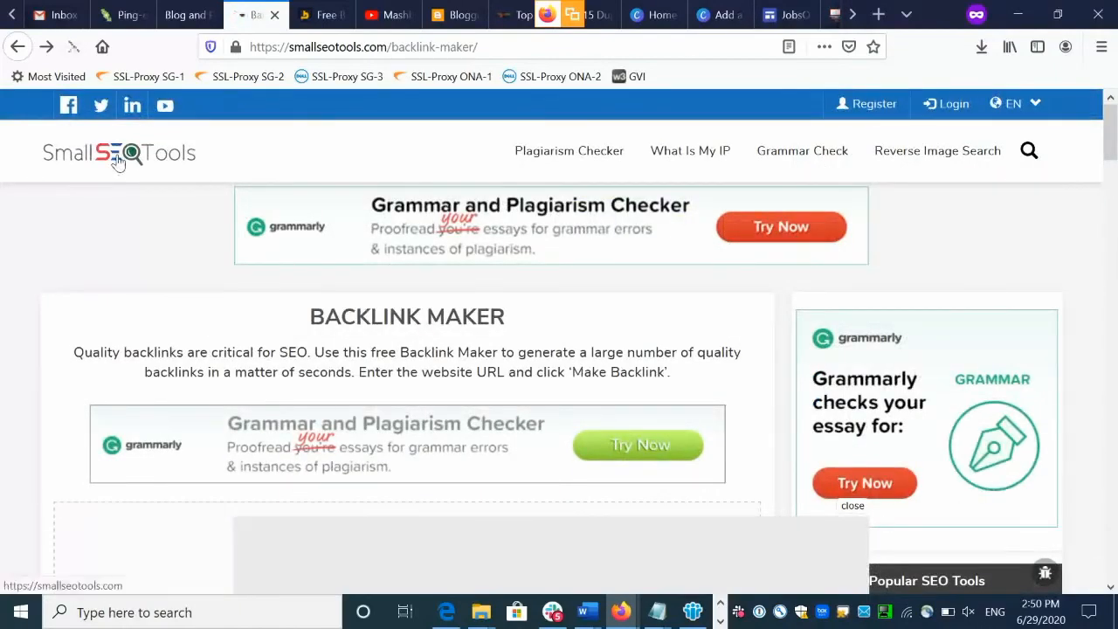
{"action": "left_click", "coordinate": [118, 161]}
Step: Browse the text, image editing and keyword tools offered on the Small SEO Tools home page
{"action": "scroll", "coordinate": [118, 161], "scroll_direction": "down", "scroll_amount": 20}
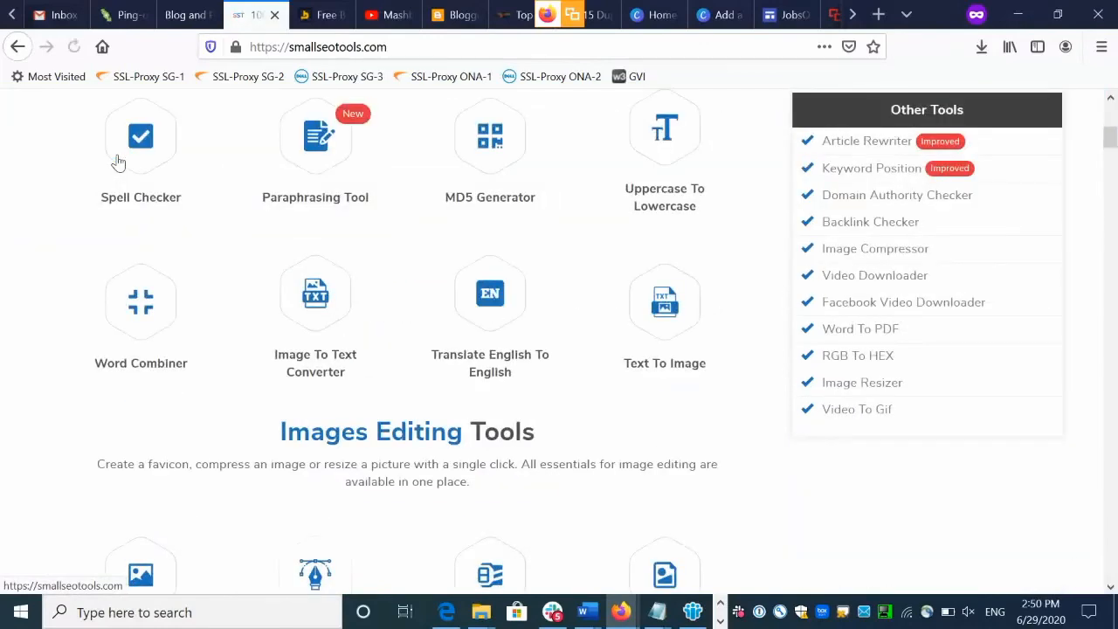
{"action": "scroll", "coordinate": [118, 162], "scroll_direction": "down", "scroll_amount": 2}
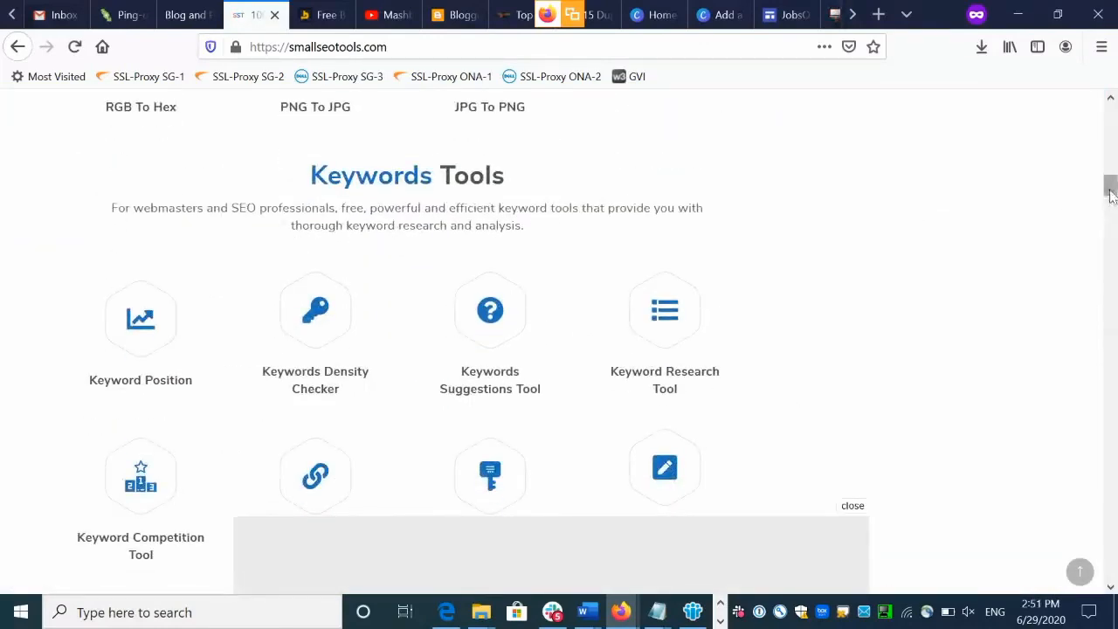
{"action": "scroll", "coordinate": [1111, 196], "scroll_direction": "down", "scroll_amount": 2}
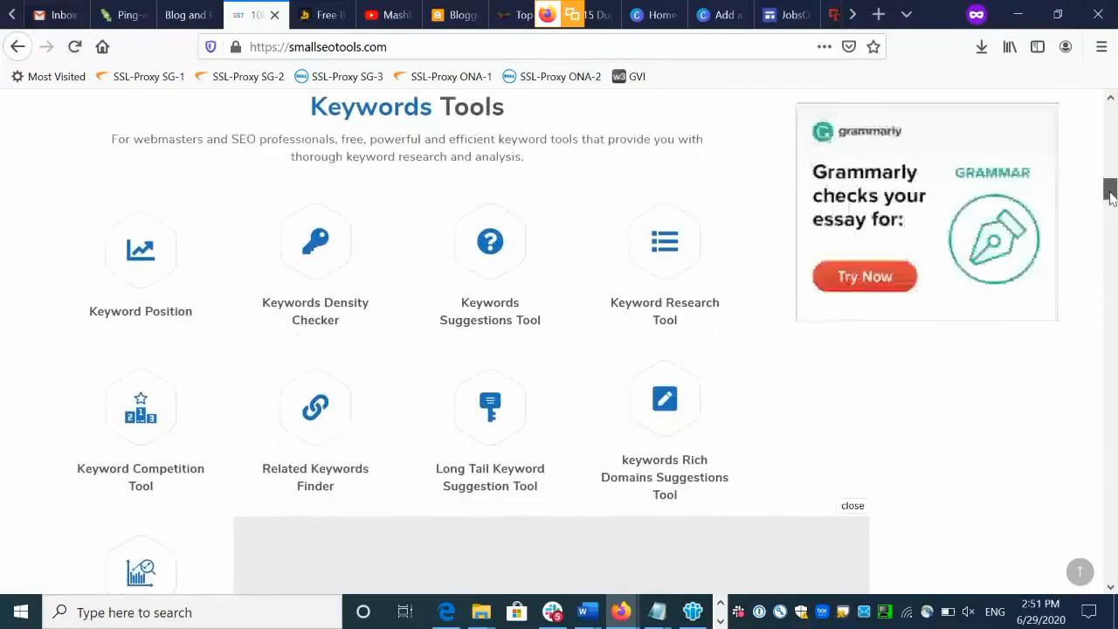
{"action": "scroll", "coordinate": [1111, 196], "scroll_direction": "down", "scroll_amount": 2}
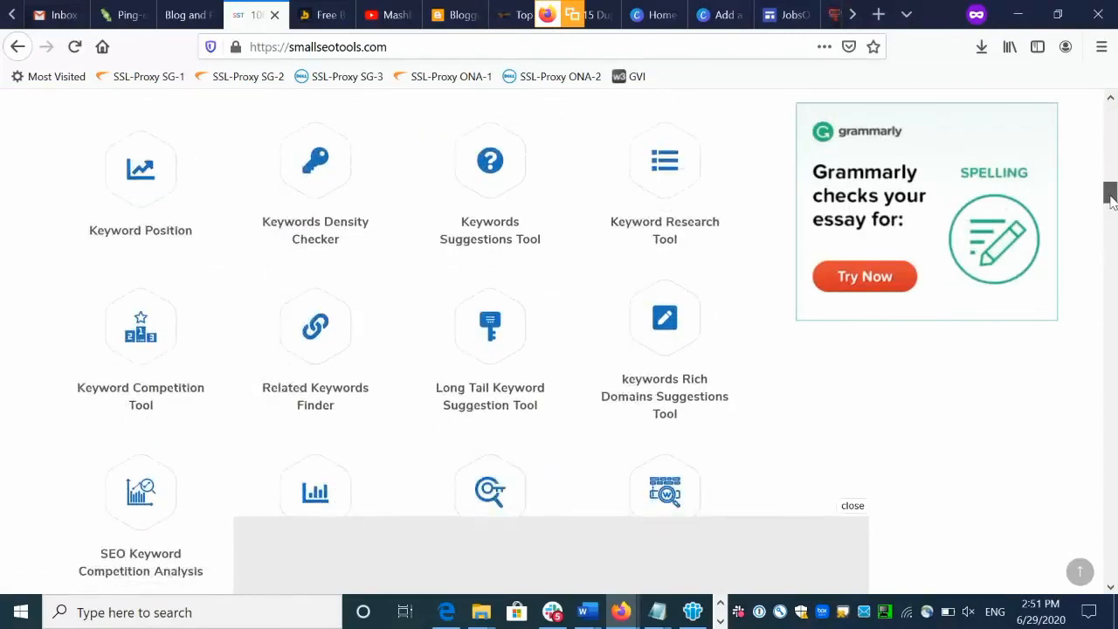
{"action": "scroll", "coordinate": [1111, 199], "scroll_direction": "down", "scroll_amount": 2}
{"action": "scroll", "coordinate": [1111, 203], "scroll_direction": "down", "scroll_amount": 2}
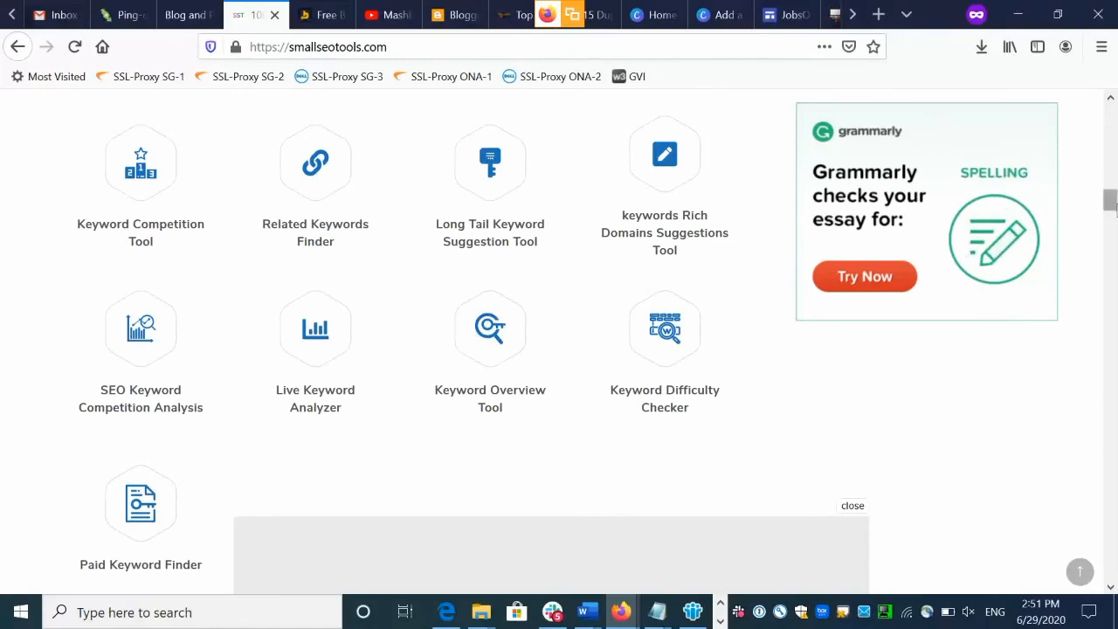
Step: Return to the 'Top 100 Dofollow Backlinks Site List' post and review its download links and the '70 and more DoFollow Backlink Website' section
{"action": "left_click", "coordinate": [515, 17]}
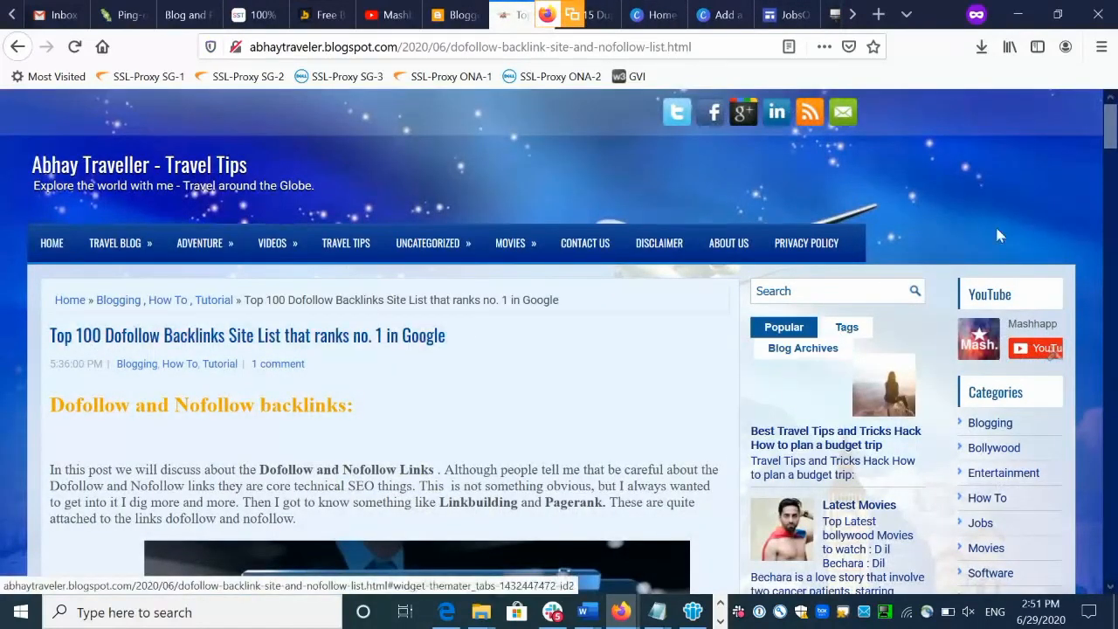
{"action": "left_click_drag", "start_coordinate": [1114, 131], "coordinate": [1110, 412]}
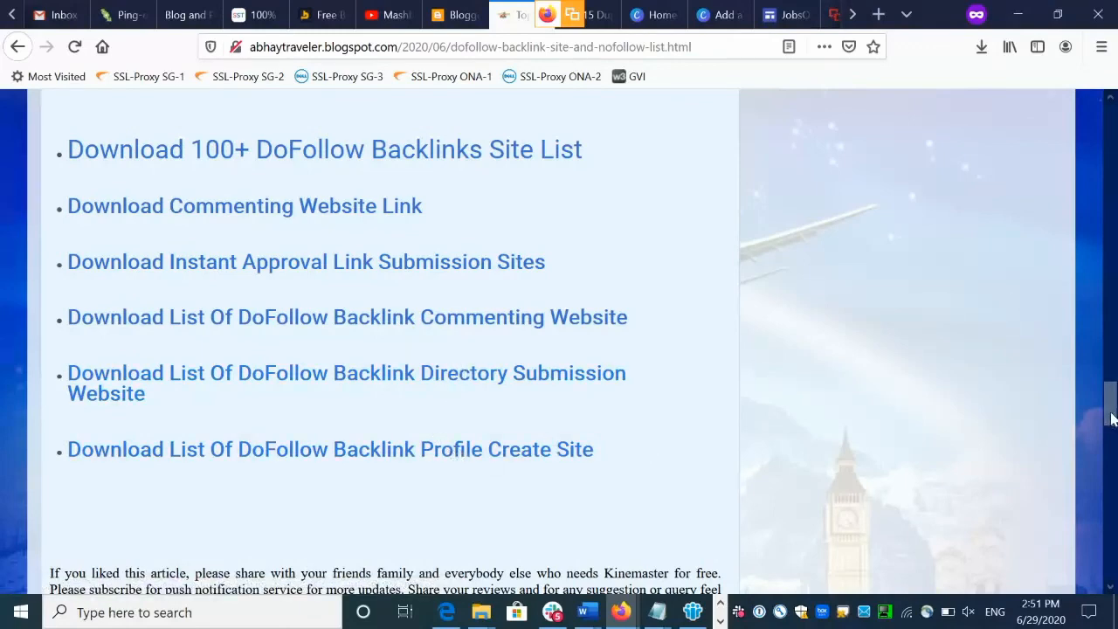
{"action": "left_click_drag", "start_coordinate": [1111, 419], "coordinate": [1111, 379]}
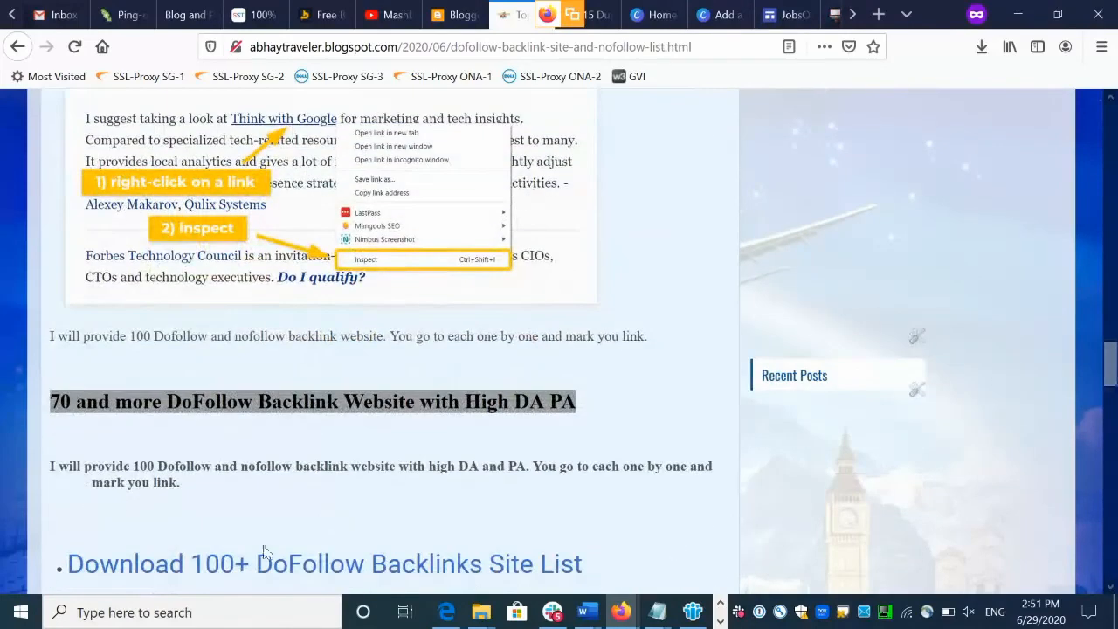
{"action": "left_click_drag", "start_coordinate": [52, 404], "coordinate": [294, 444]}
{"action": "left_click_drag", "start_coordinate": [618, 405], "coordinate": [395, 440]}
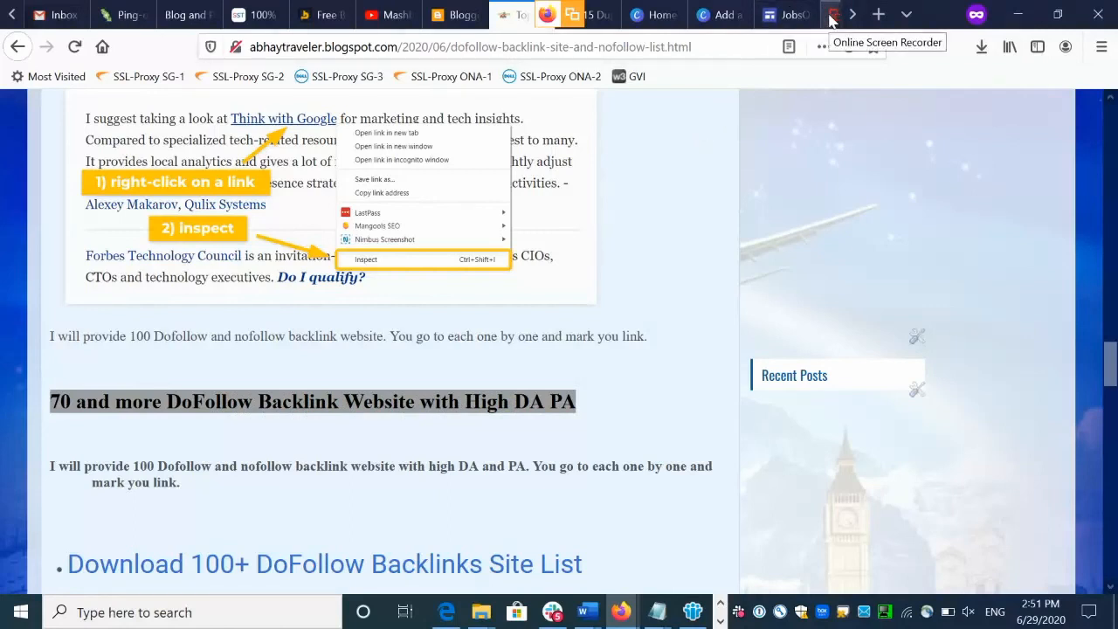
Step: Revisit the Ping-O-Matic and Pingler ping results, and look over the Small SEO Tools home page again
{"action": "left_click", "coordinate": [122, 16]}
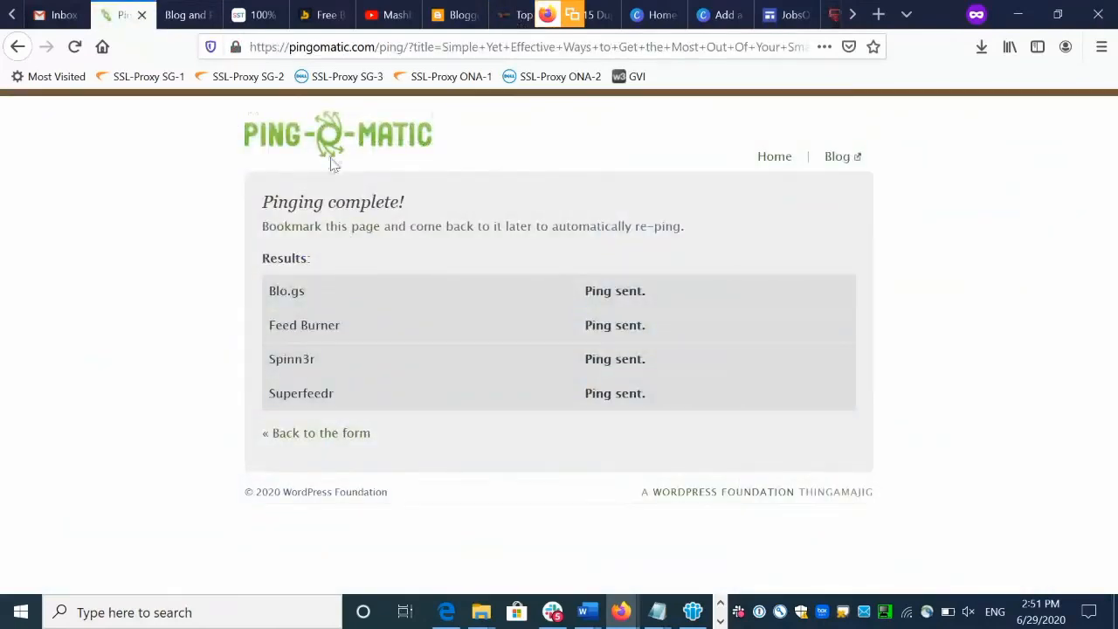
{"action": "left_click", "coordinate": [180, 16]}
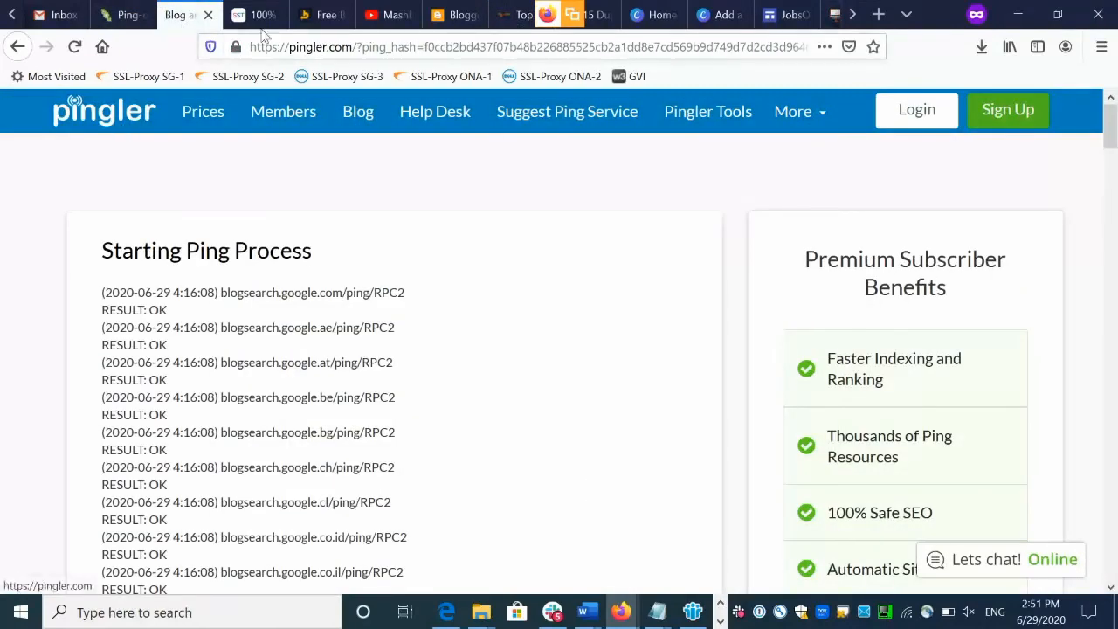
{"action": "left_click", "coordinate": [258, 15]}
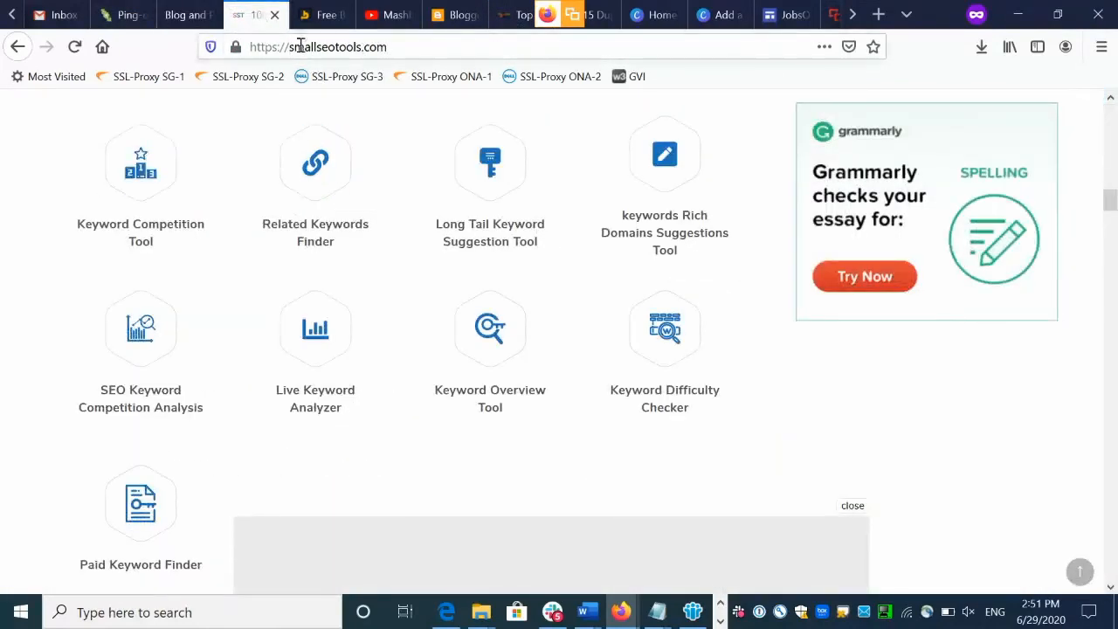
{"action": "scroll", "coordinate": [135, 116], "scroll_direction": "up", "scroll_amount": 5}
{"action": "scroll", "coordinate": [136, 116], "scroll_direction": "up", "scroll_amount": 10}
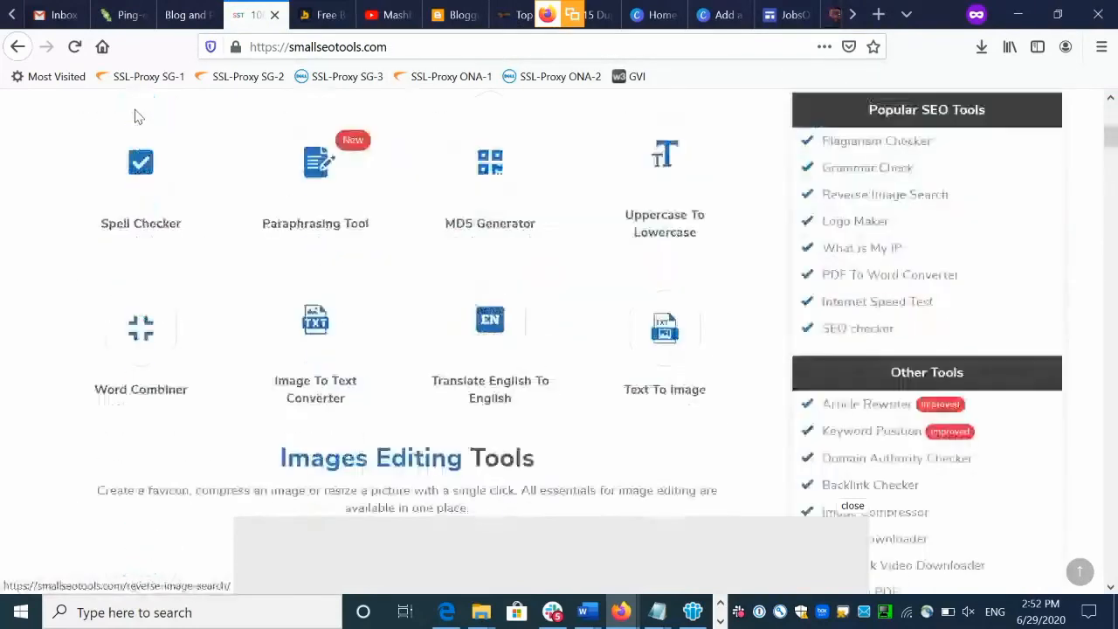